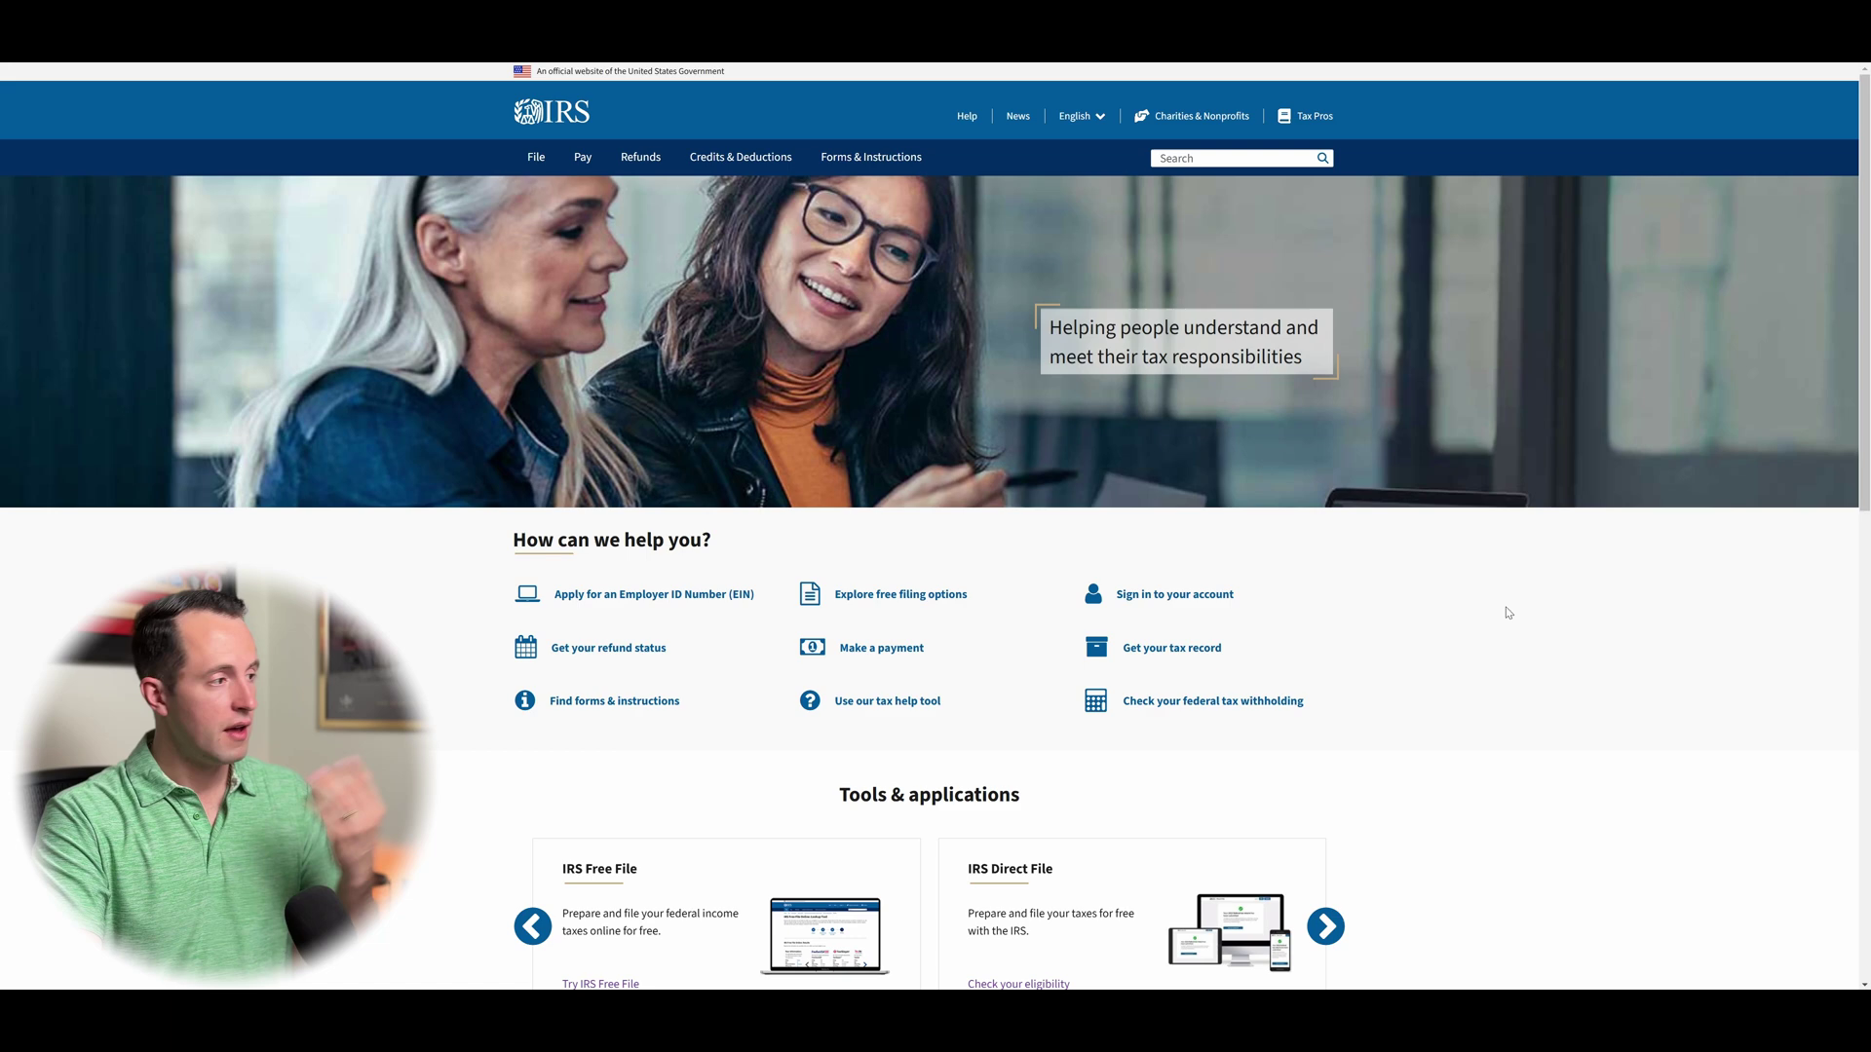
Go from Explore free filing options through IRS Free File and Fillable Forms to Start Free File Fillable Forms.
click(887, 596)
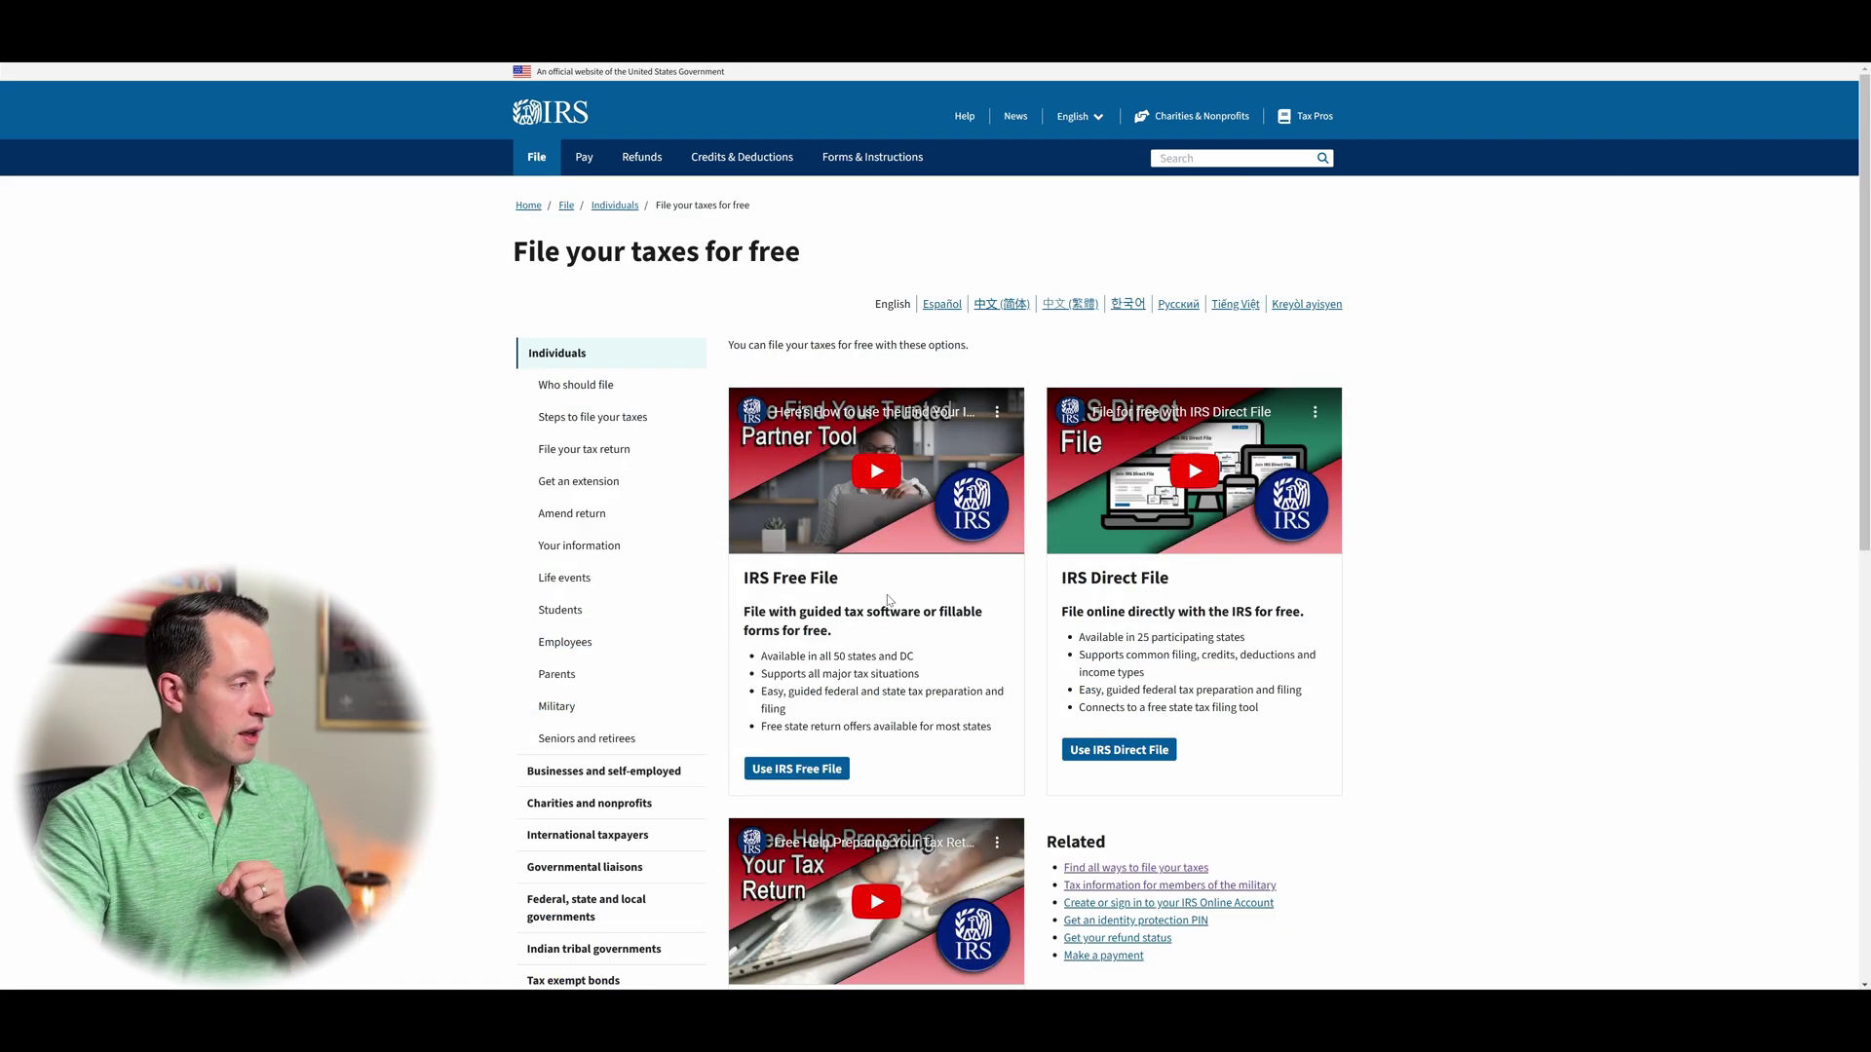
scroll(816, 526, down, 1)
drag(739, 506, 860, 512)
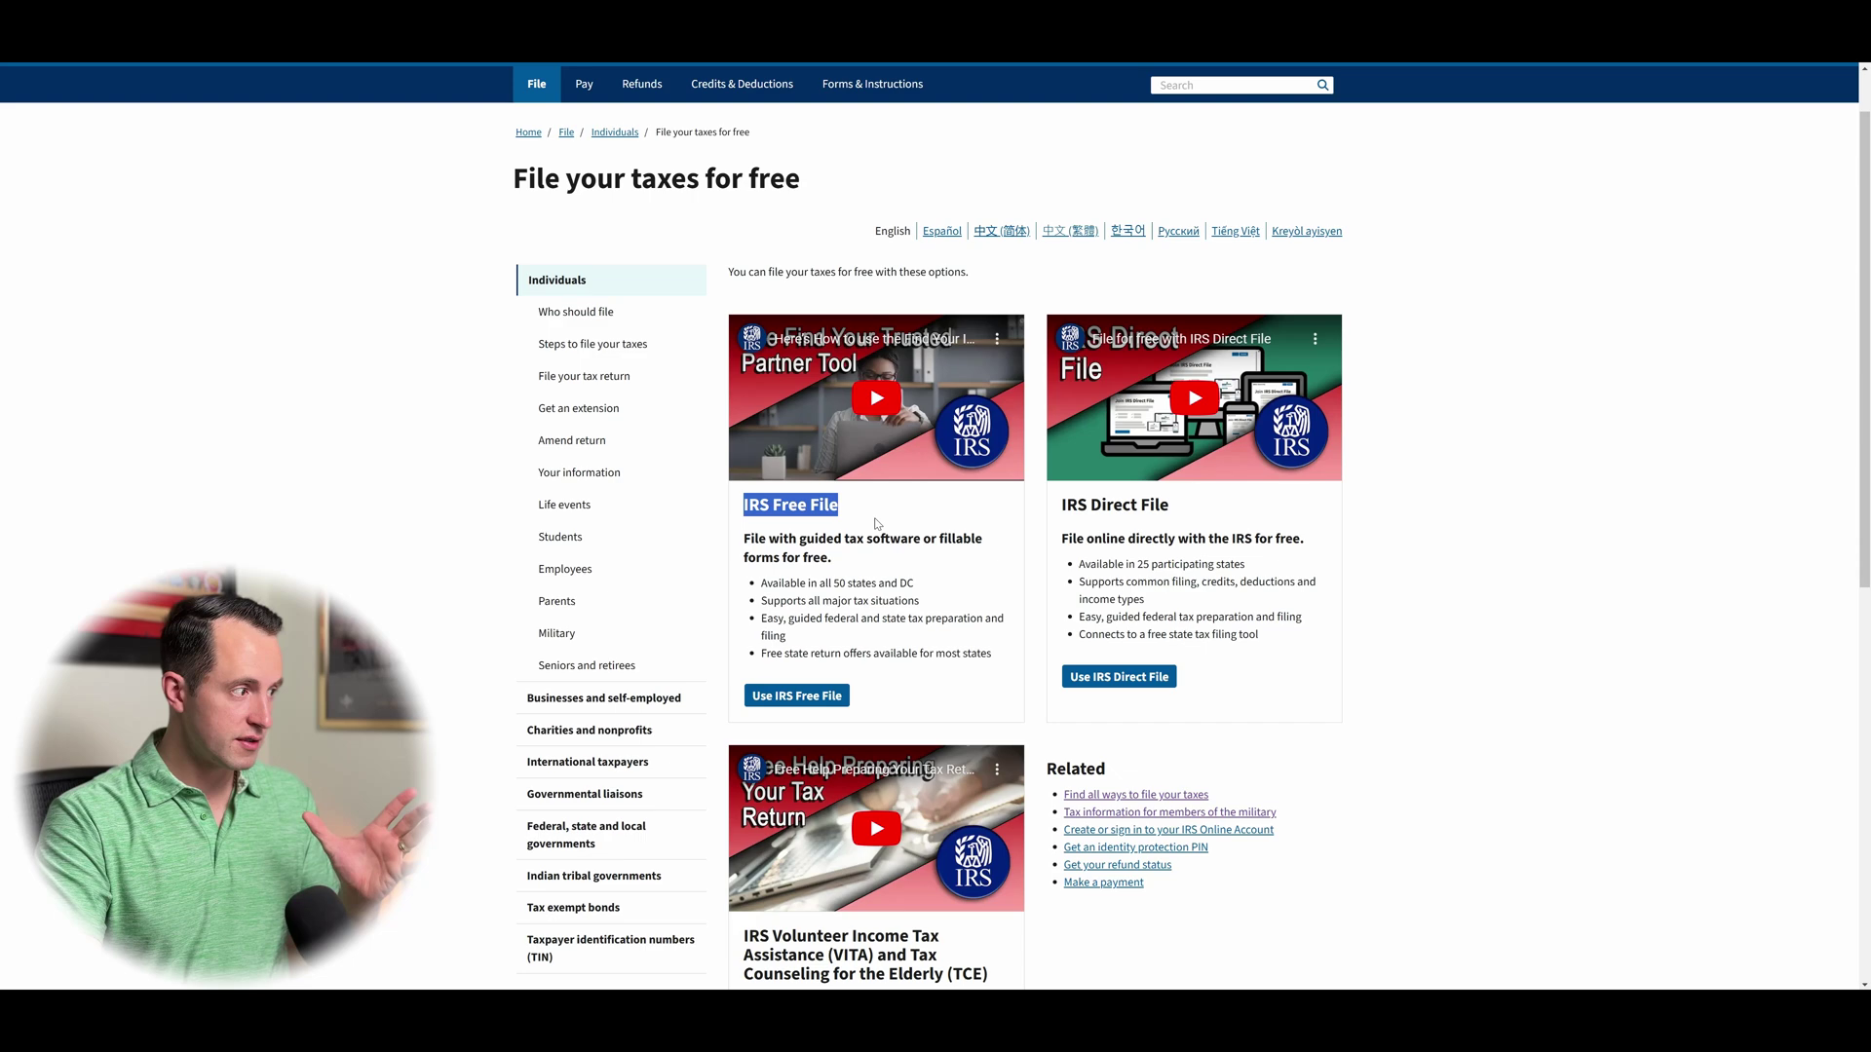
click(817, 694)
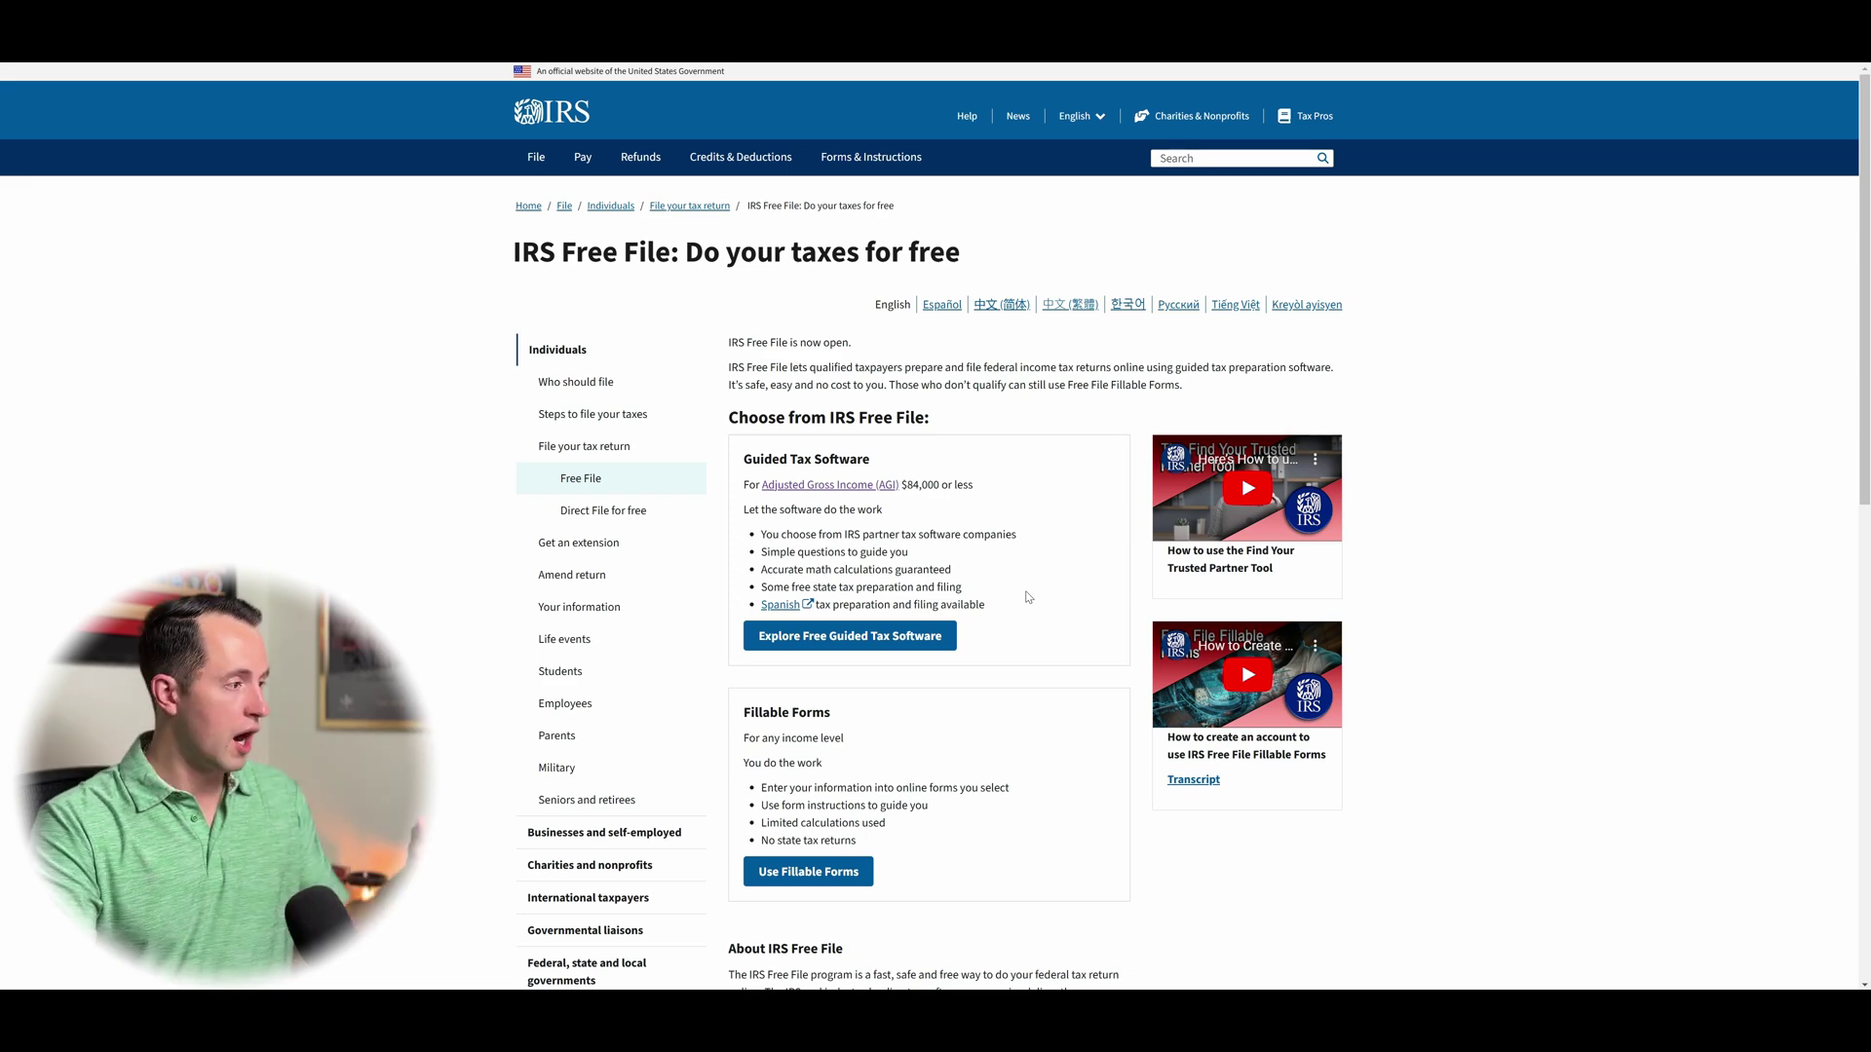
scroll(1026, 597, down, 3)
click(838, 608)
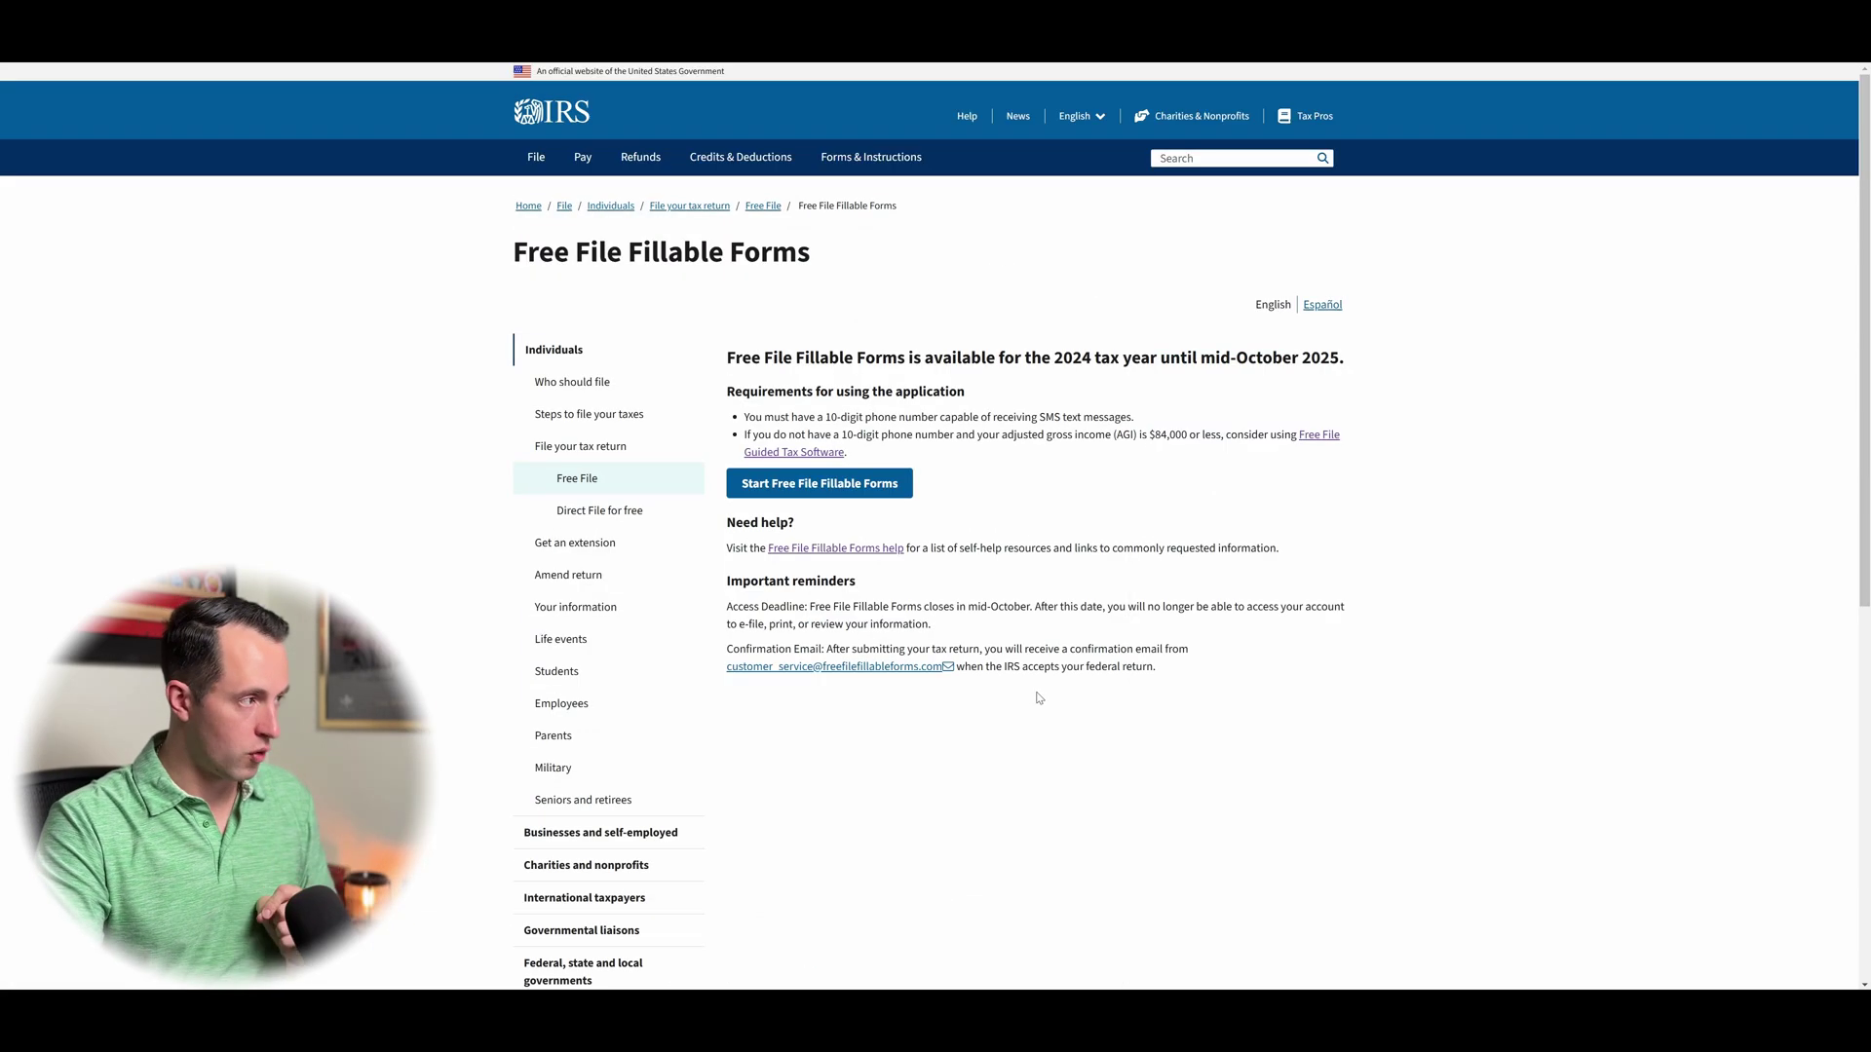
click(846, 486)
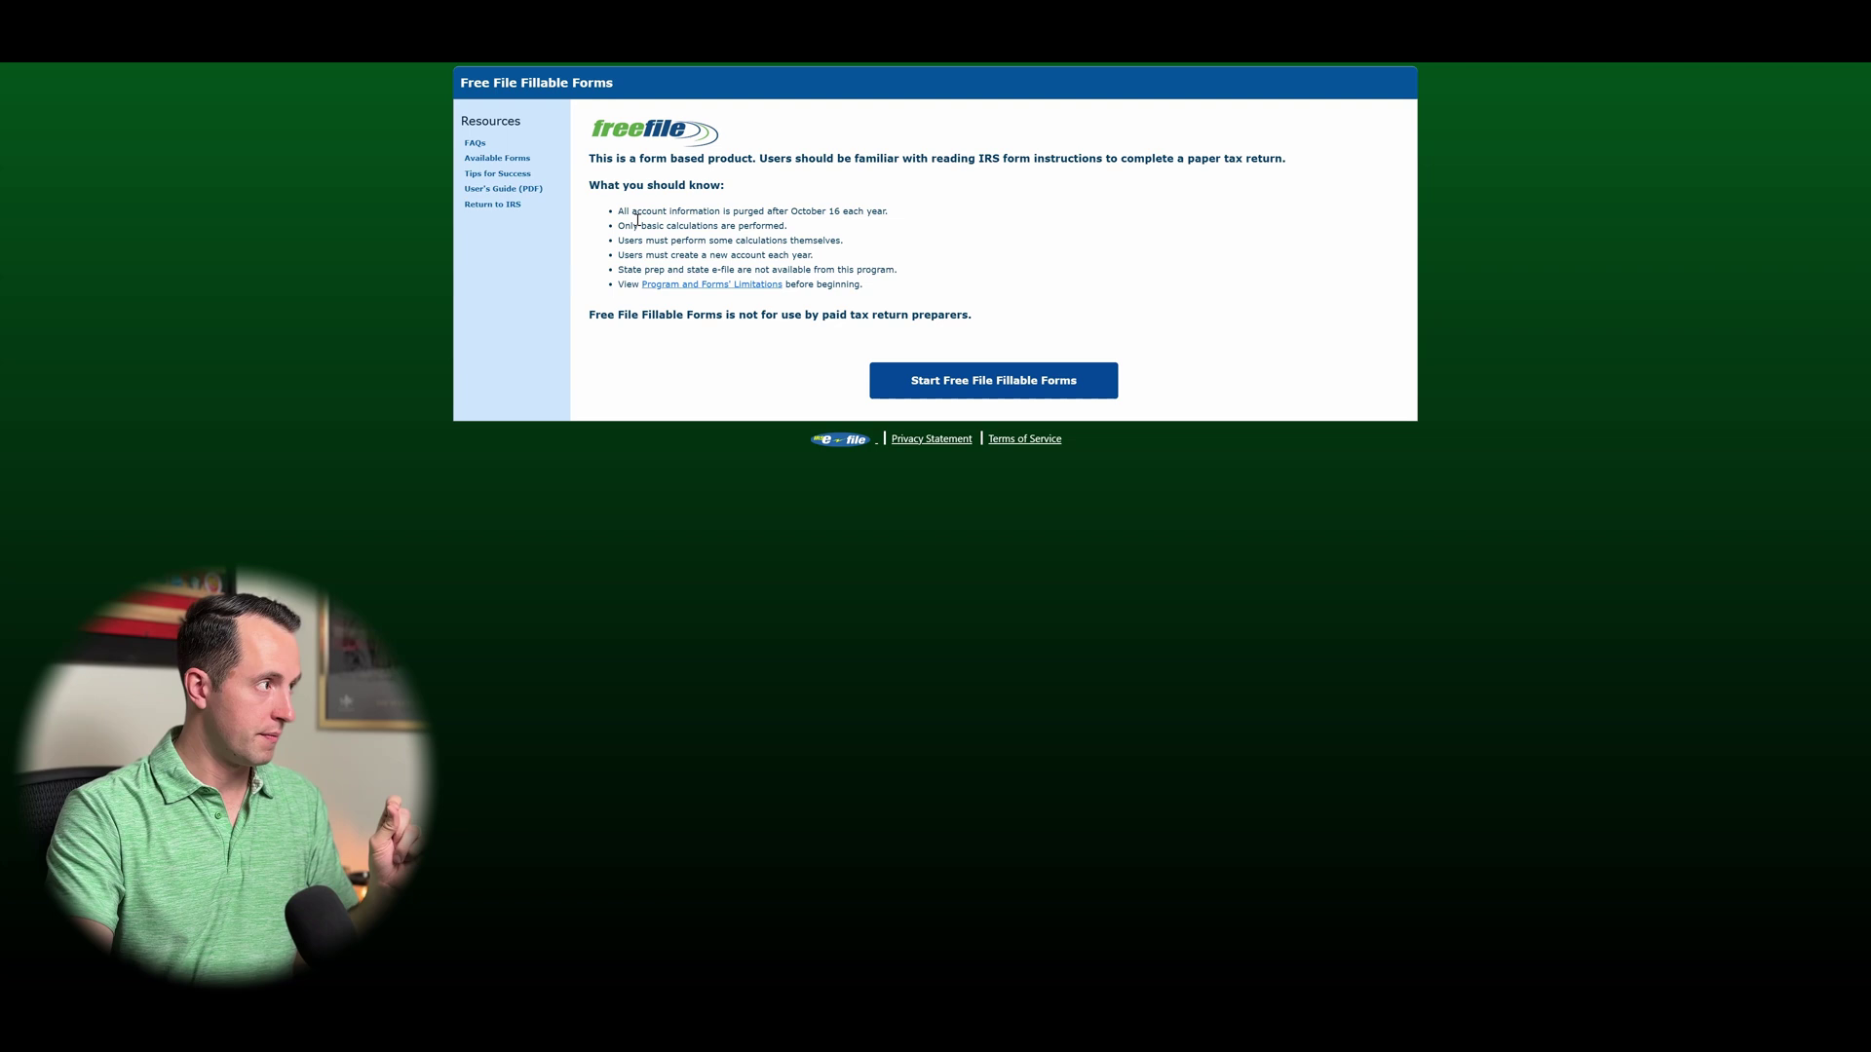
drag(620, 210, 939, 219)
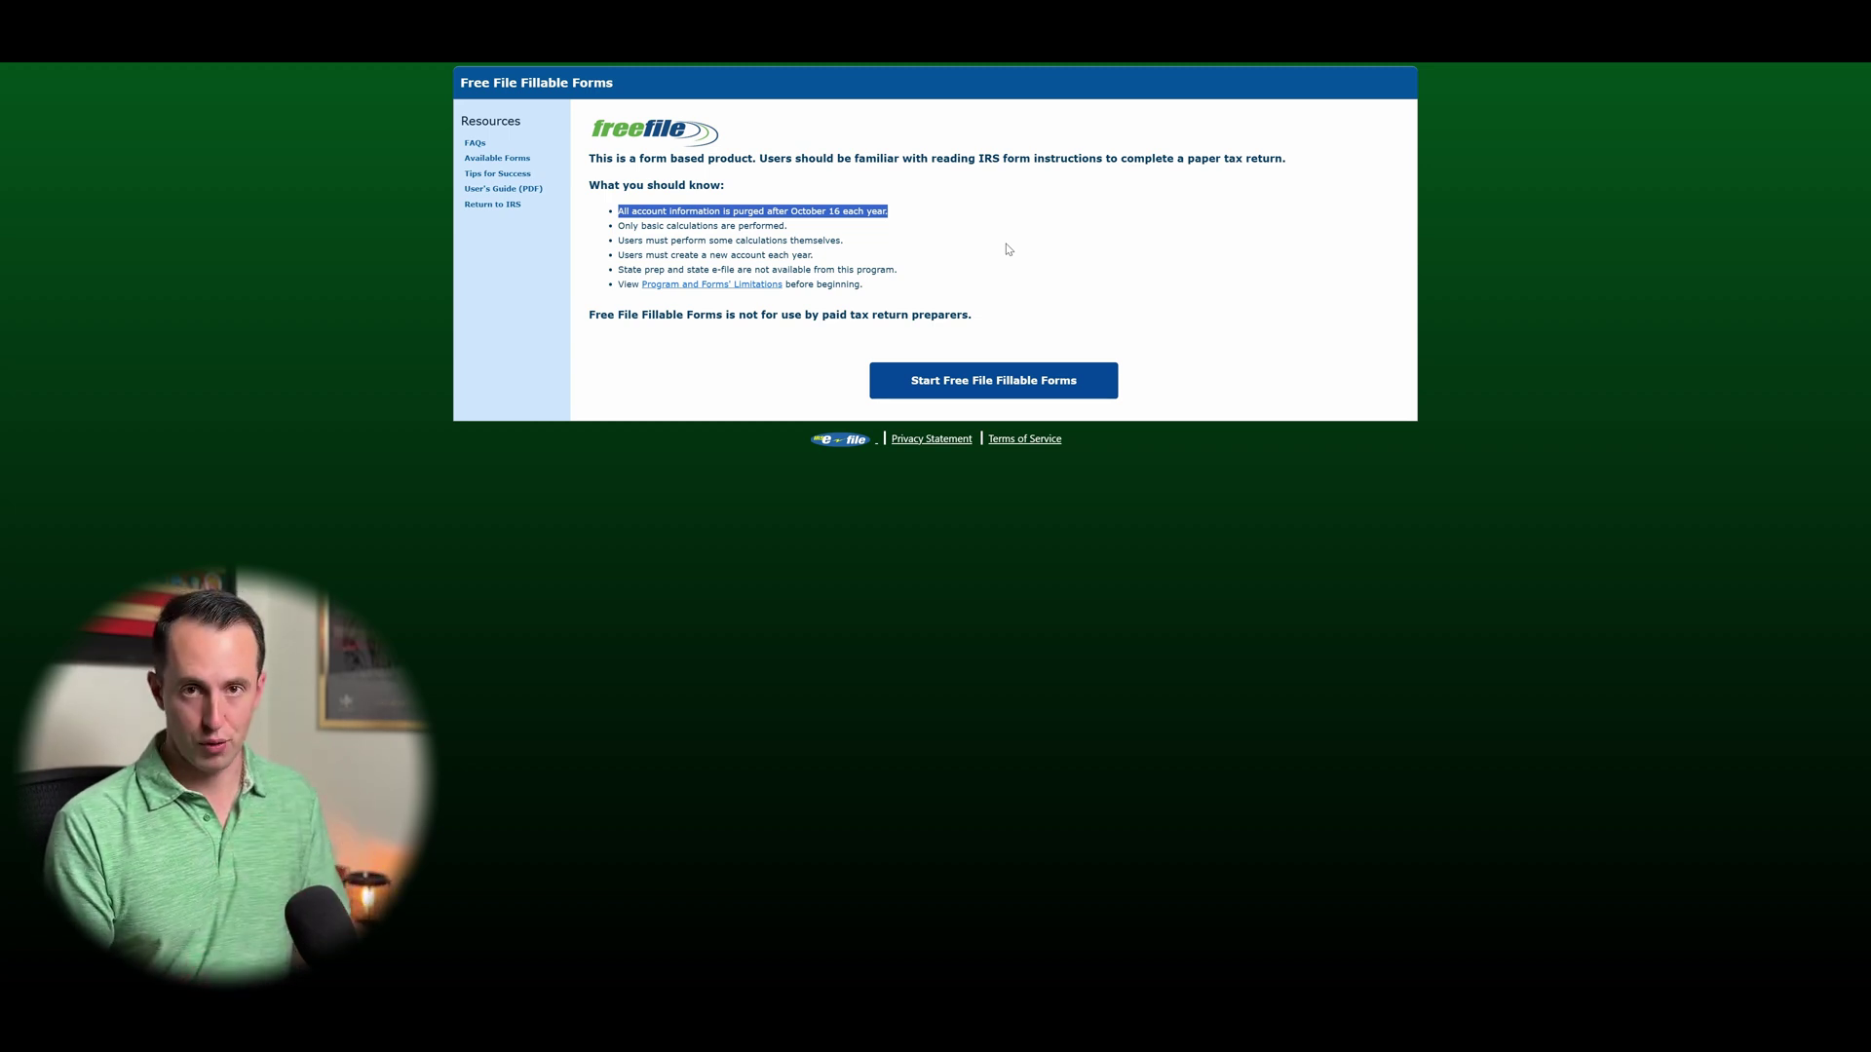
click(651, 226)
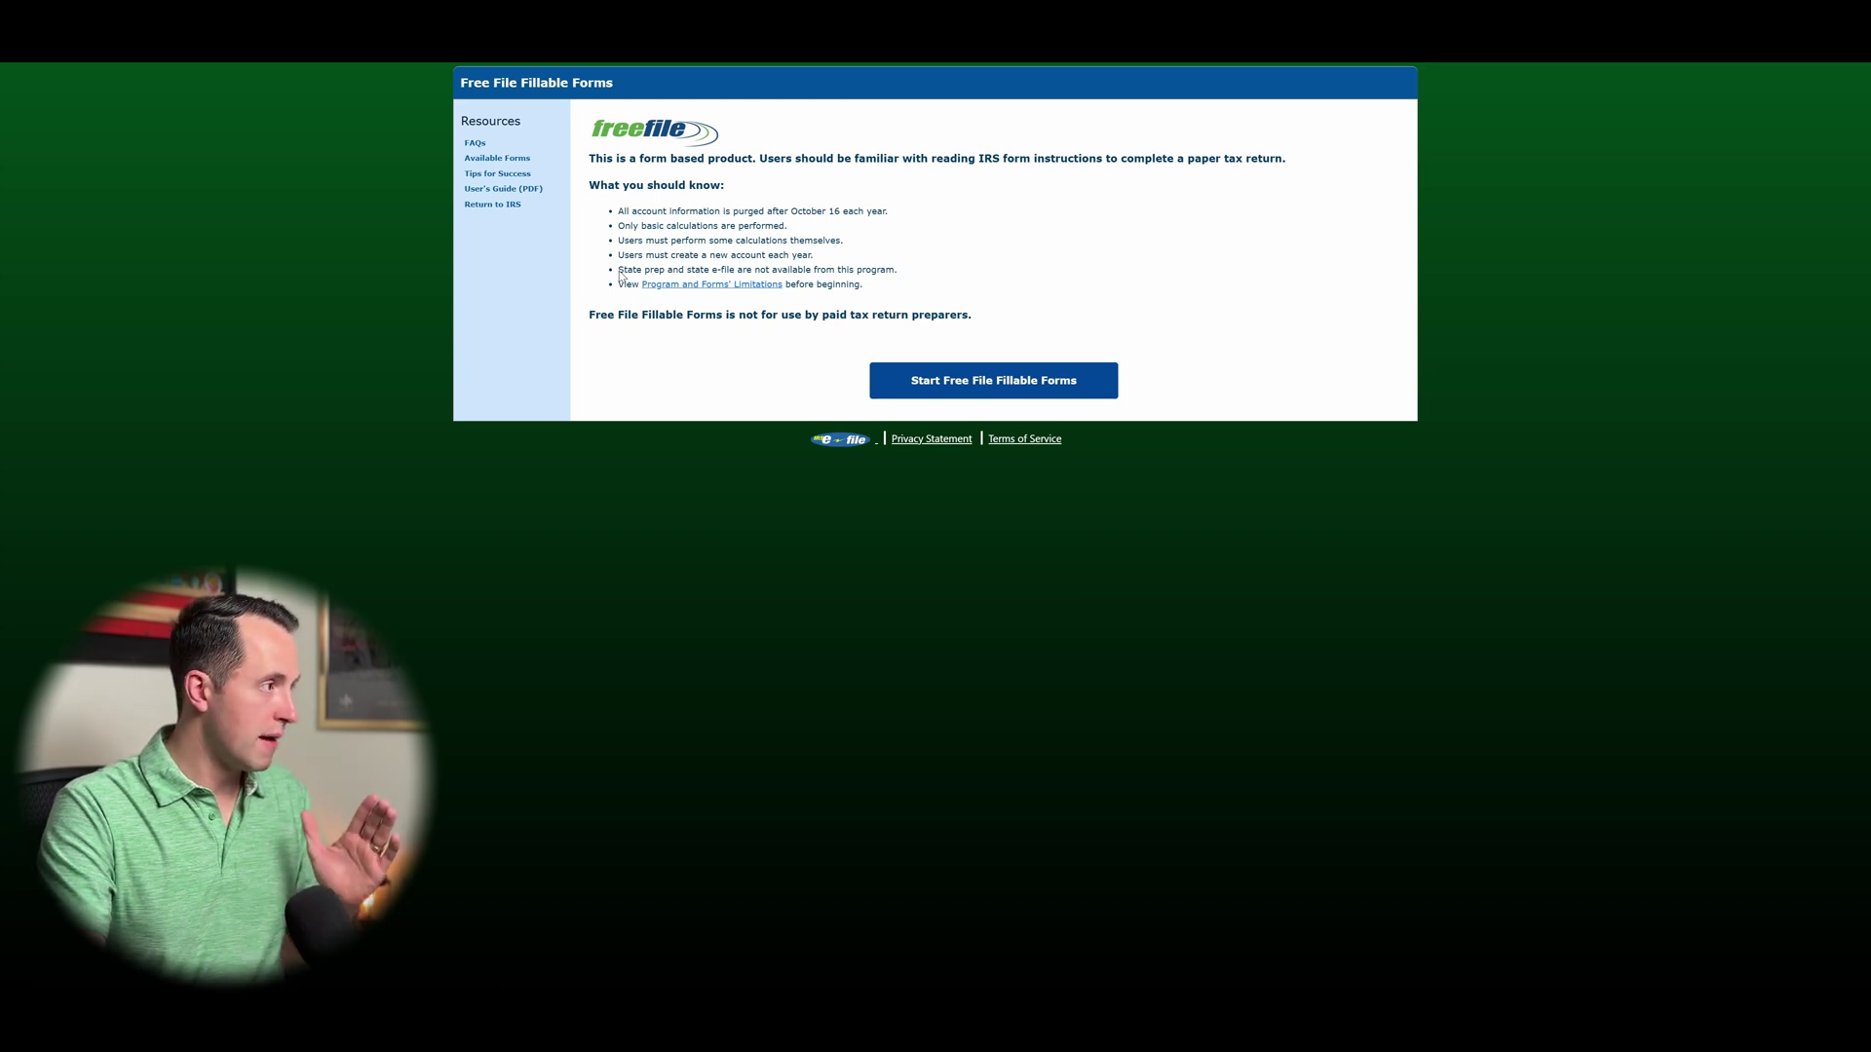
drag(619, 275, 968, 273)
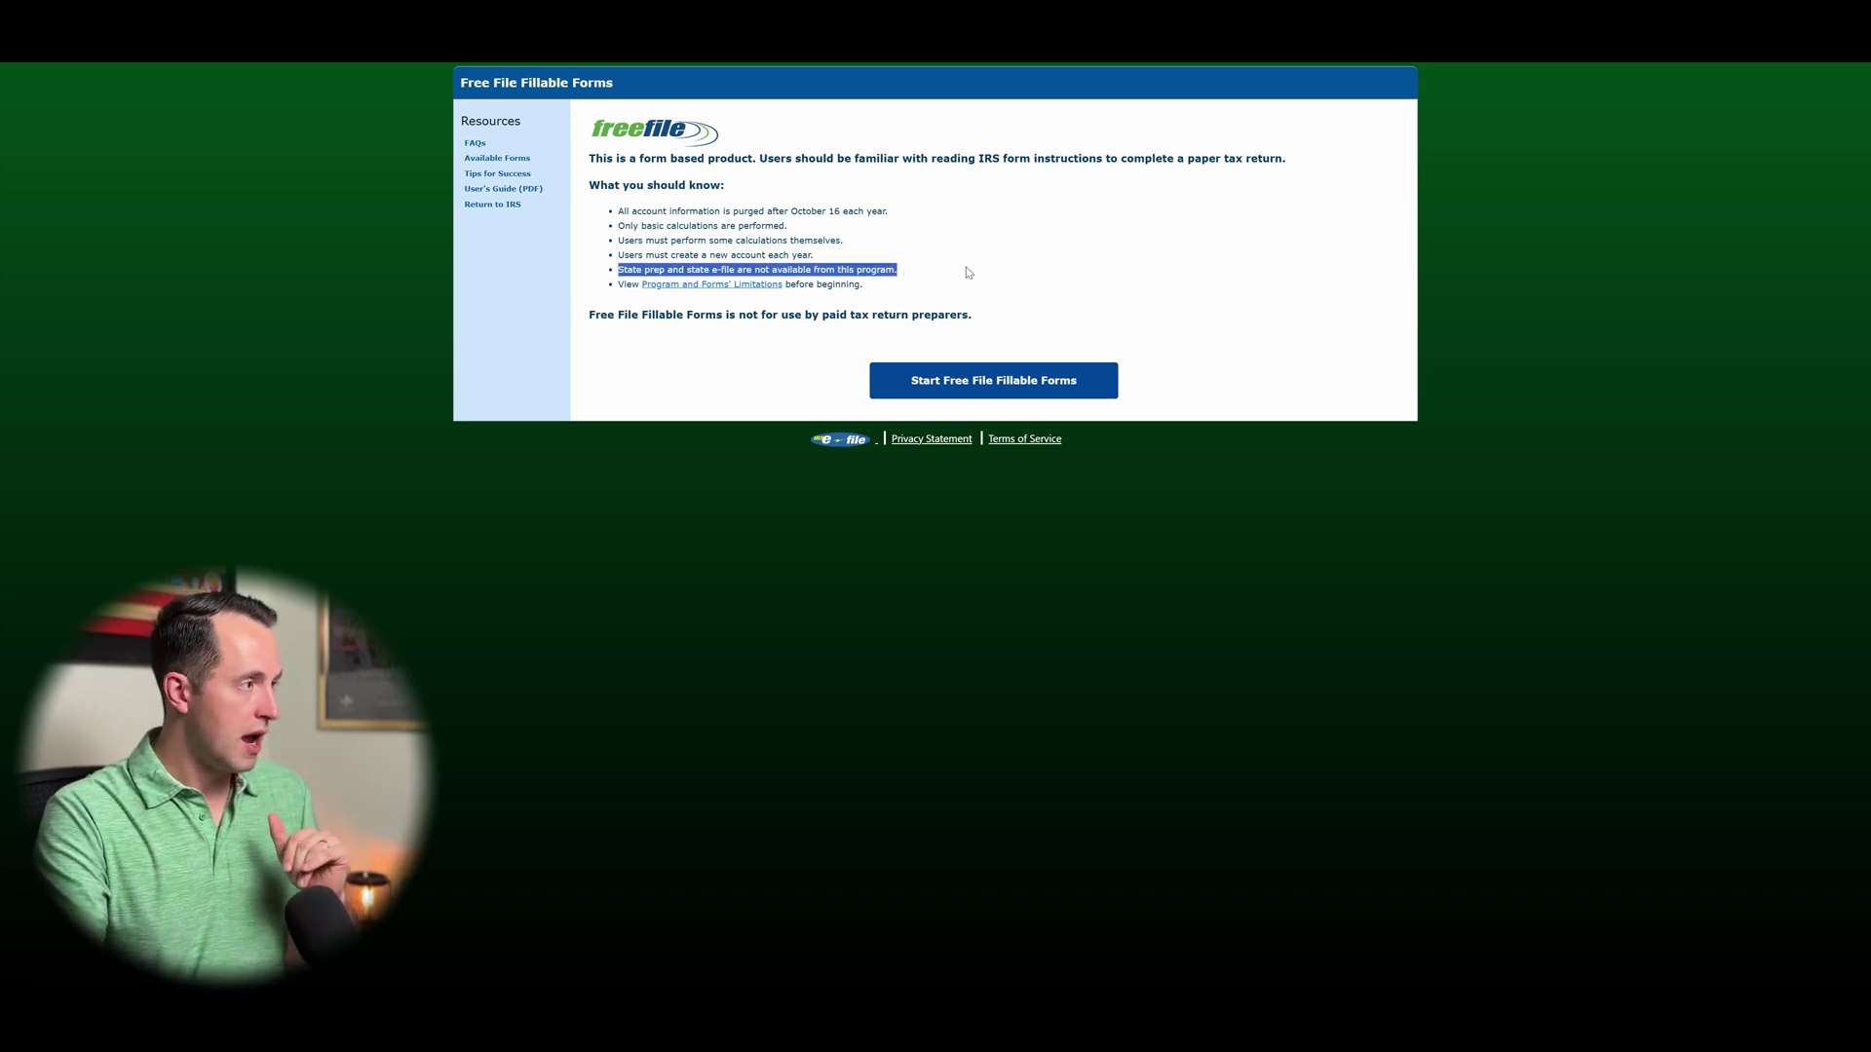
click(968, 272)
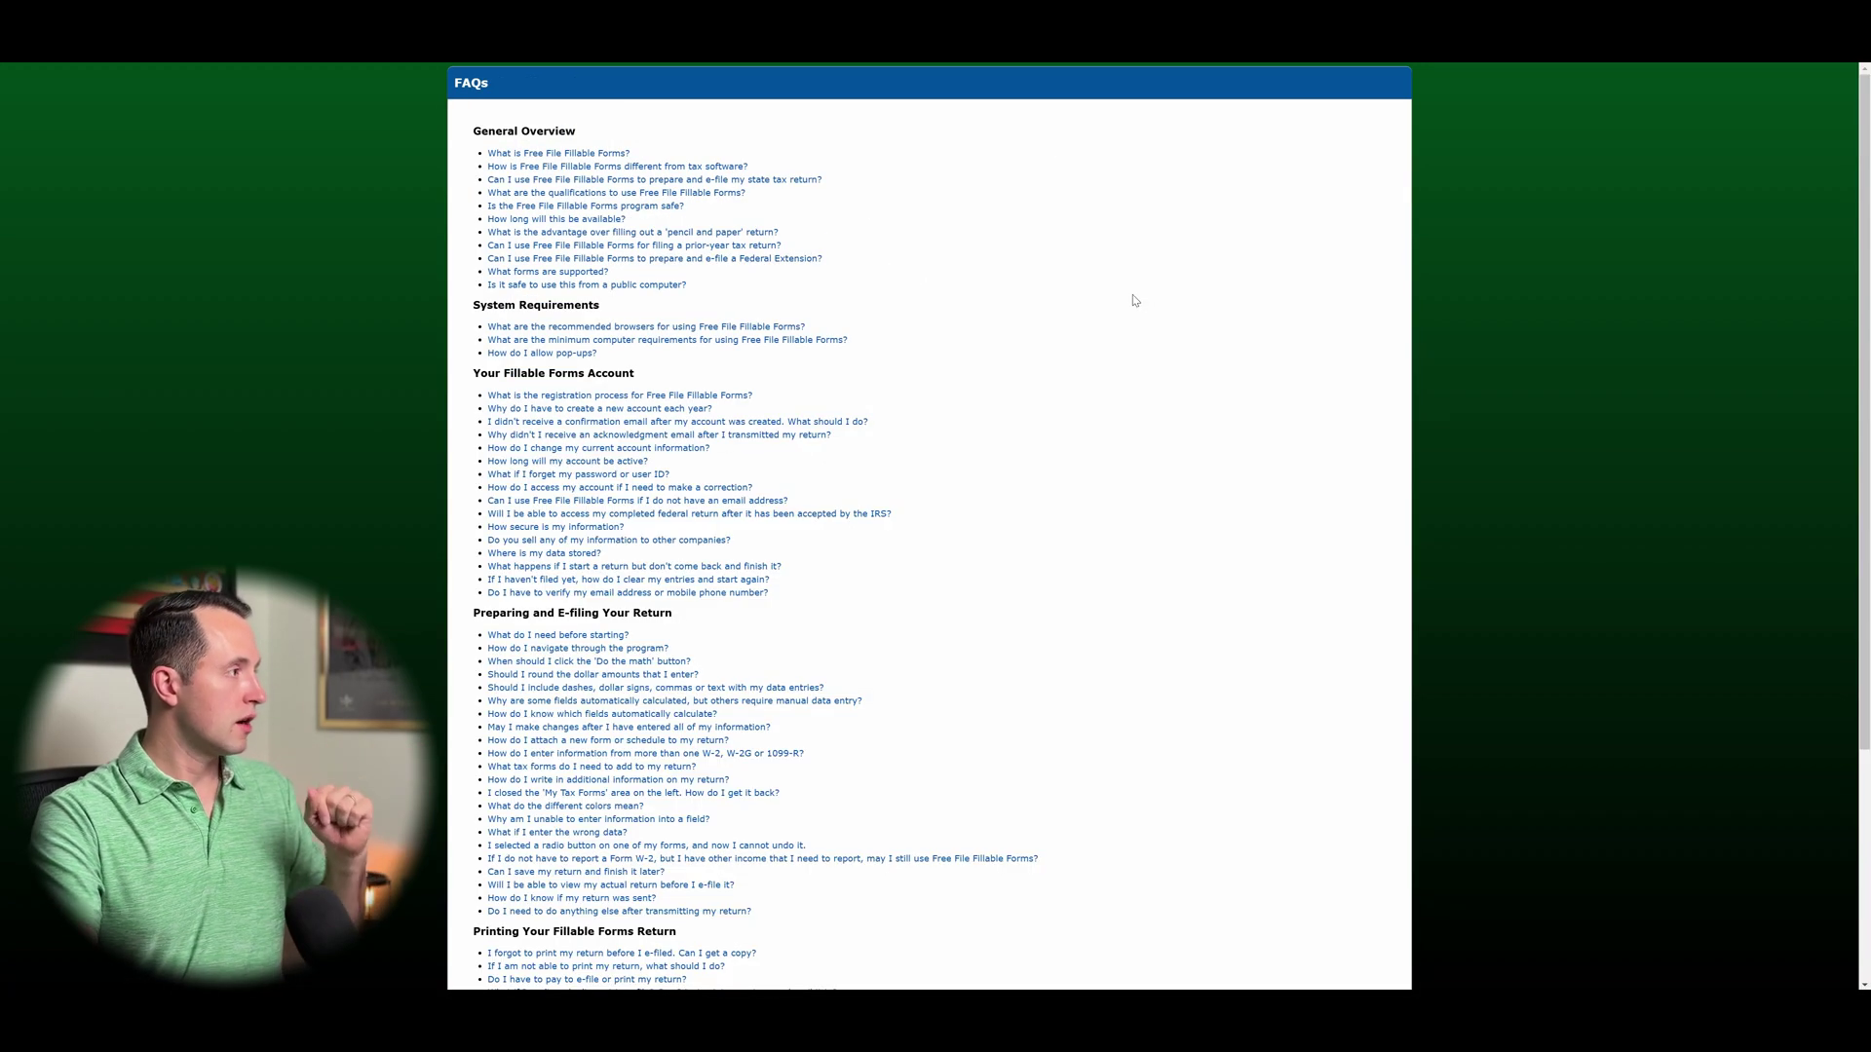
Scroll through the FAQs, pointing out the question about restoring My Tax Forms.
scroll(1862, 348, down, 2)
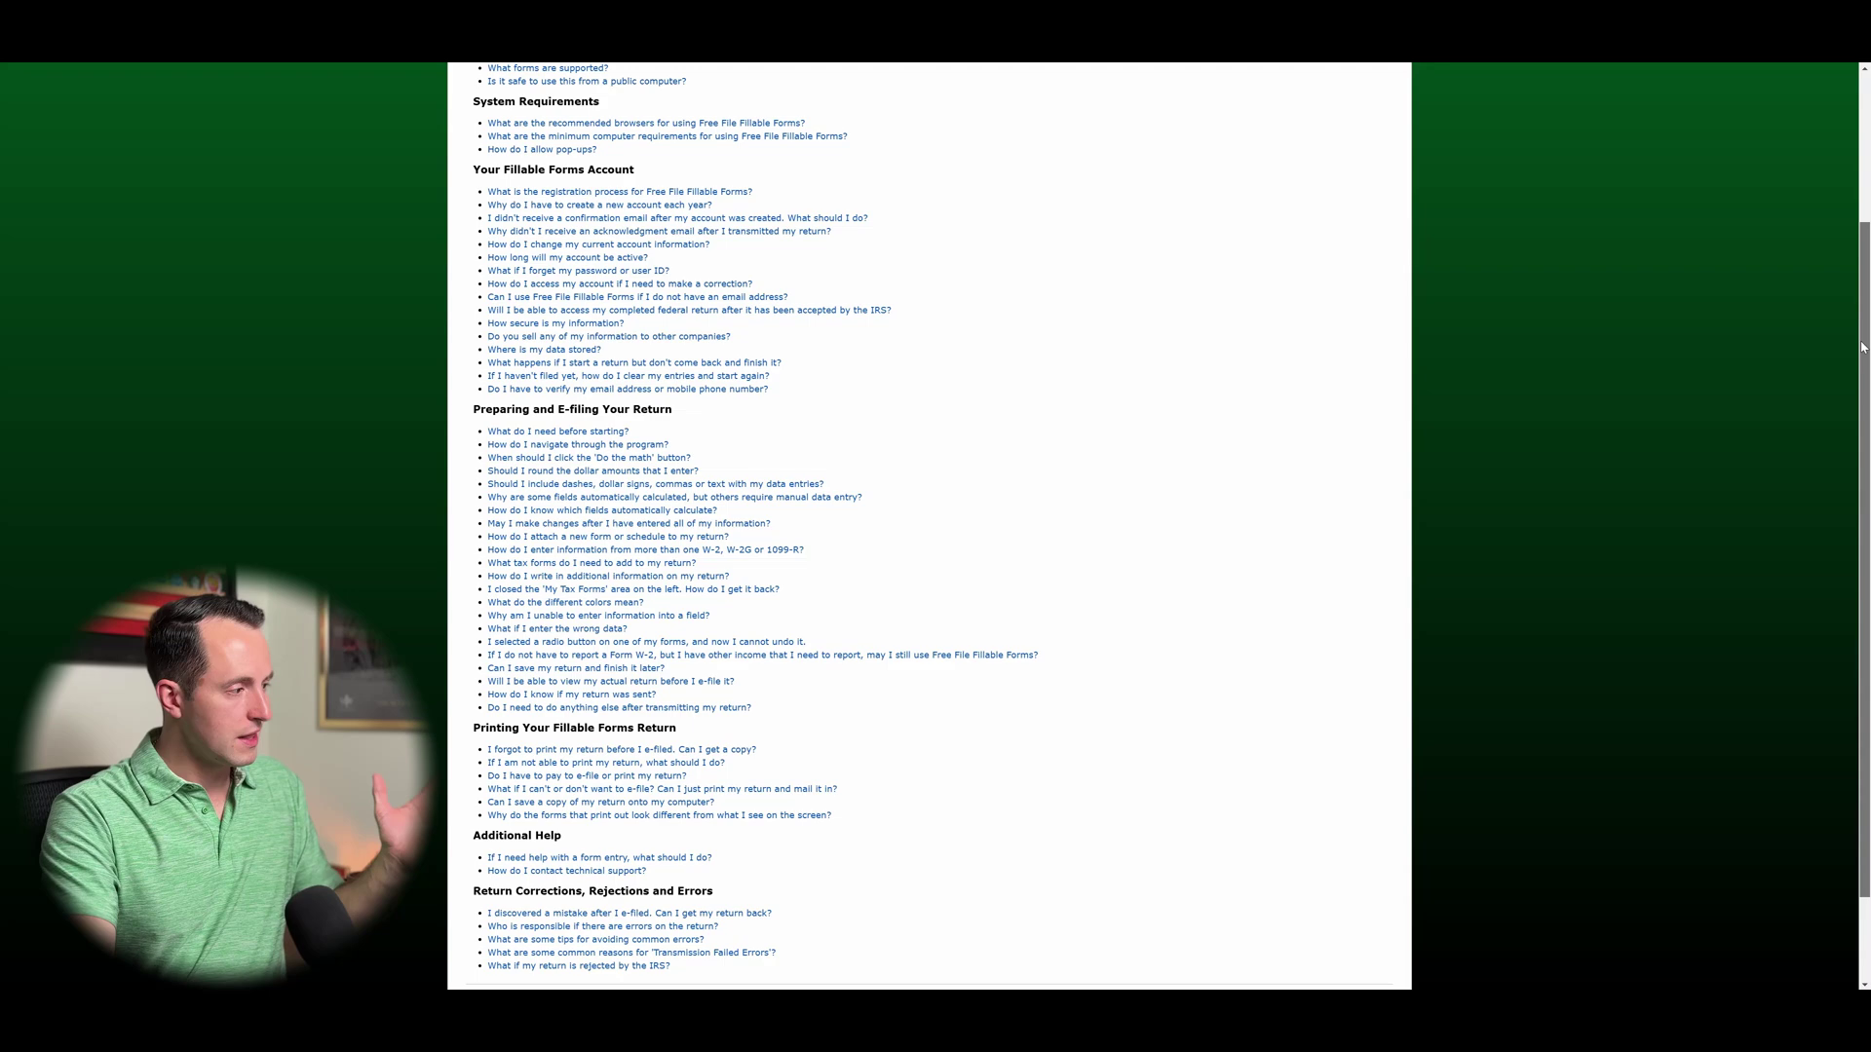
scroll(1863, 348, down, 2)
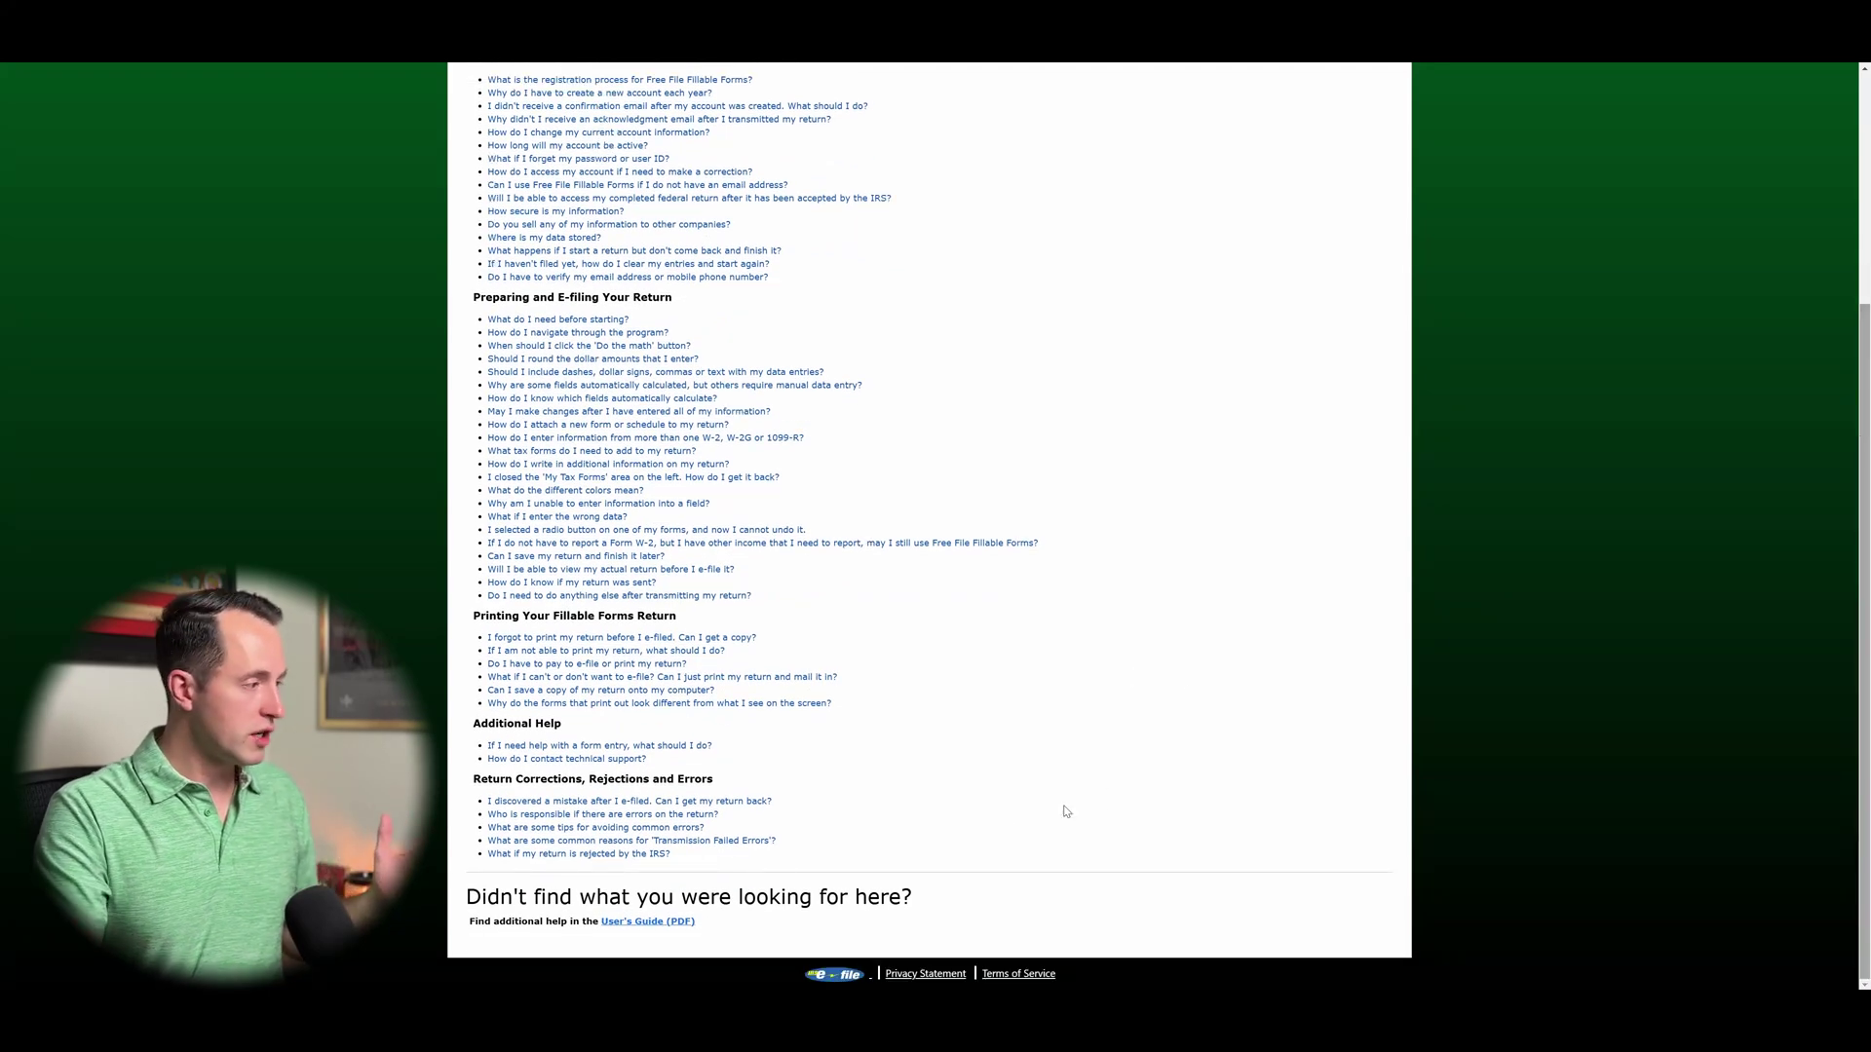
click(581, 477)
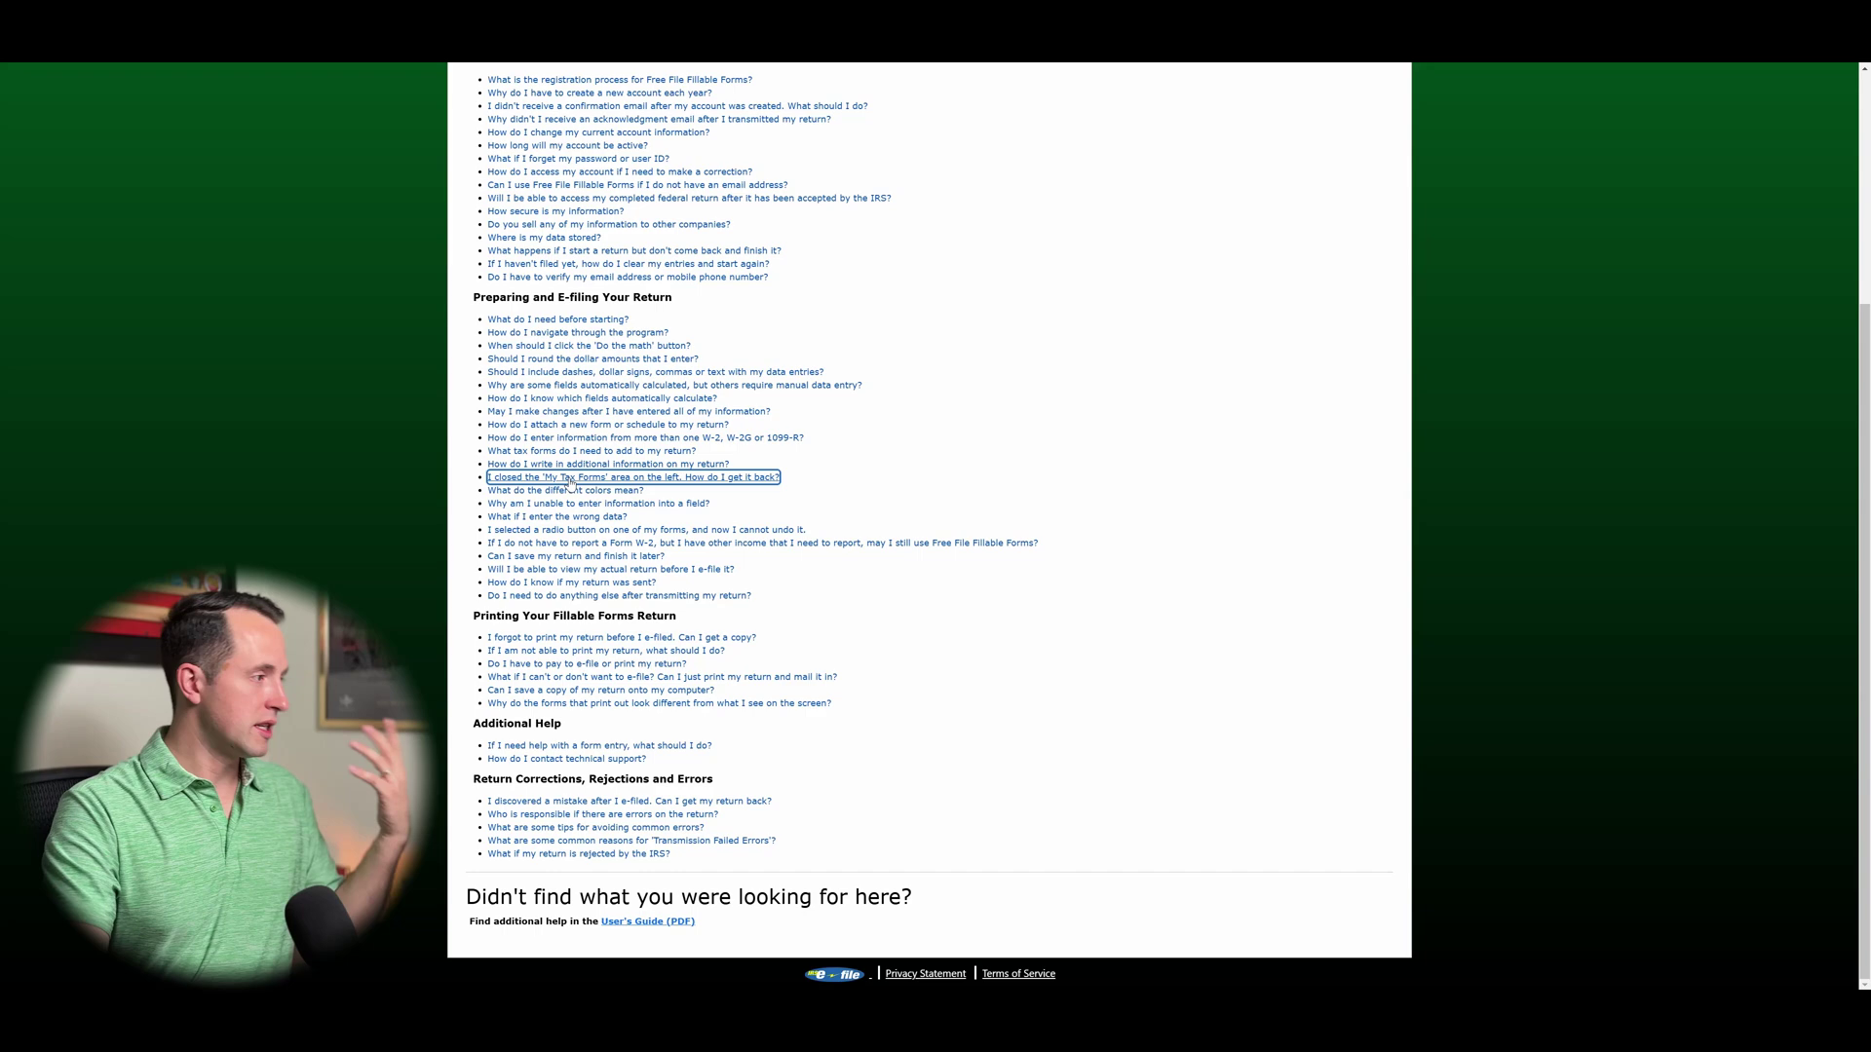
click(889, 471)
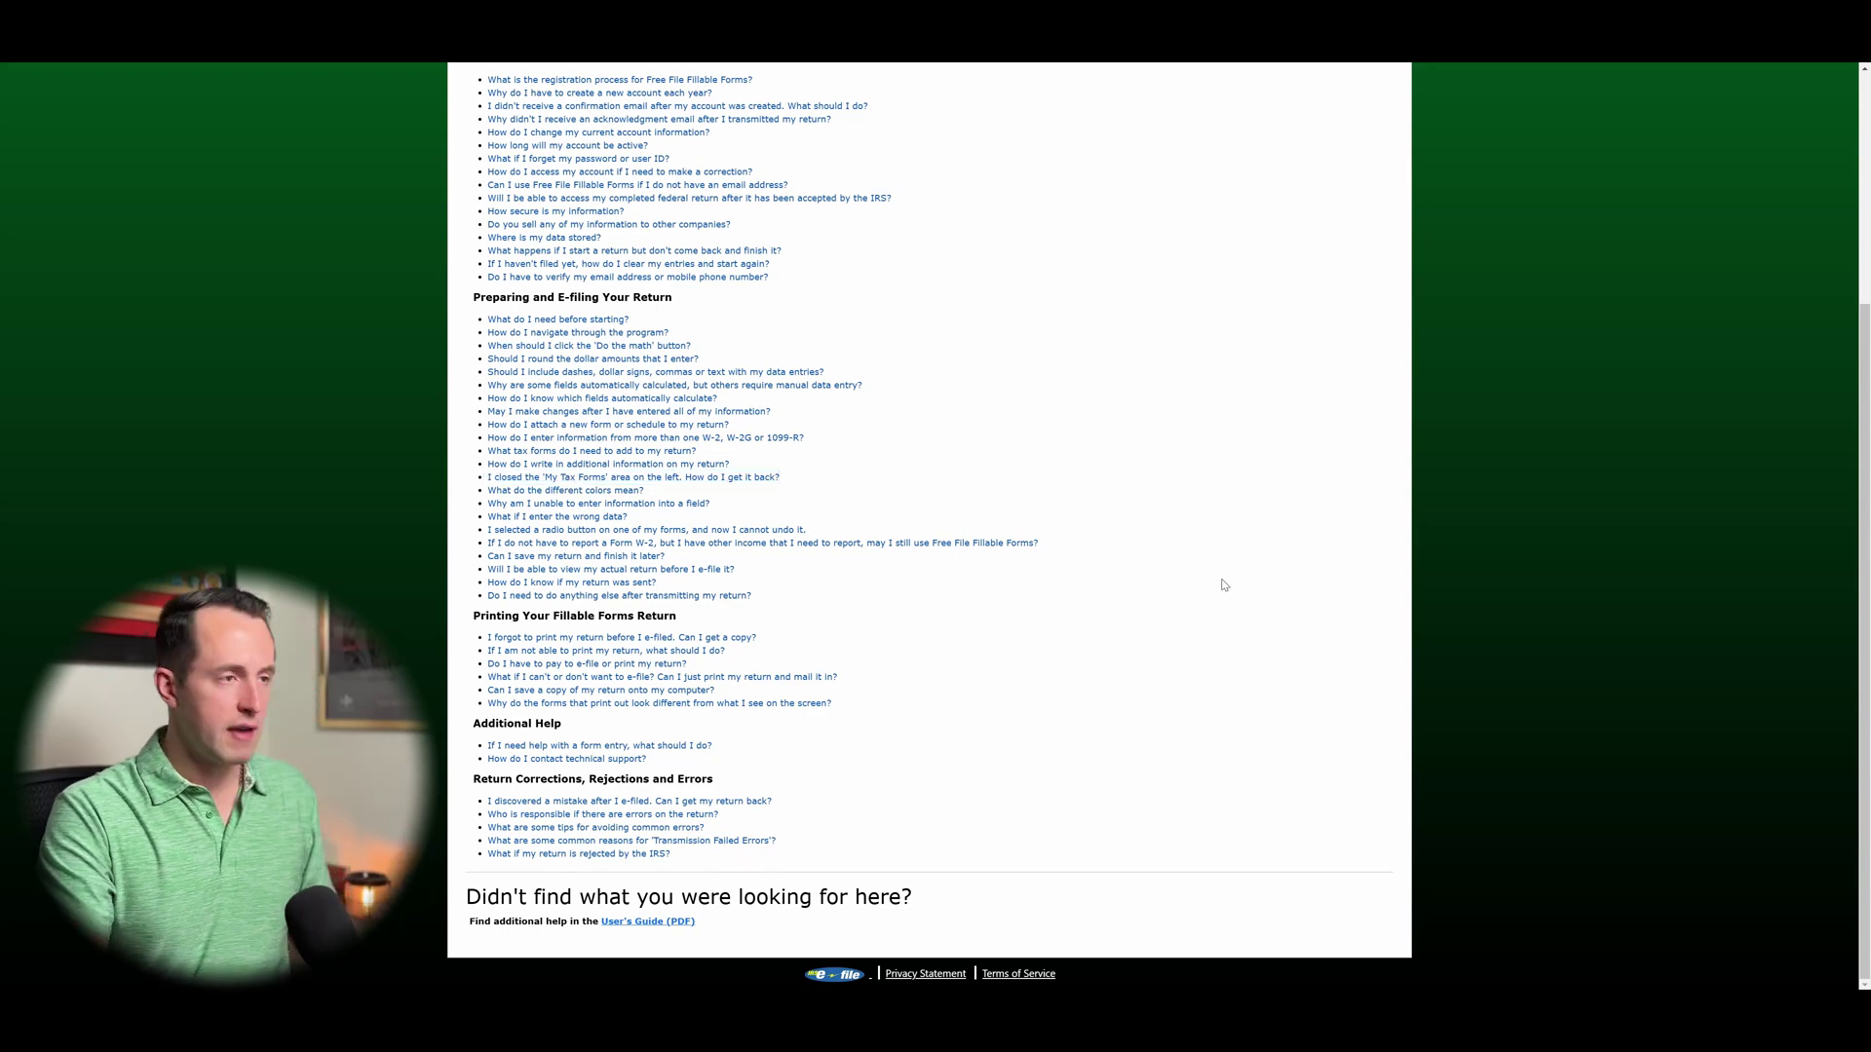
scroll(1218, 570, up, 3)
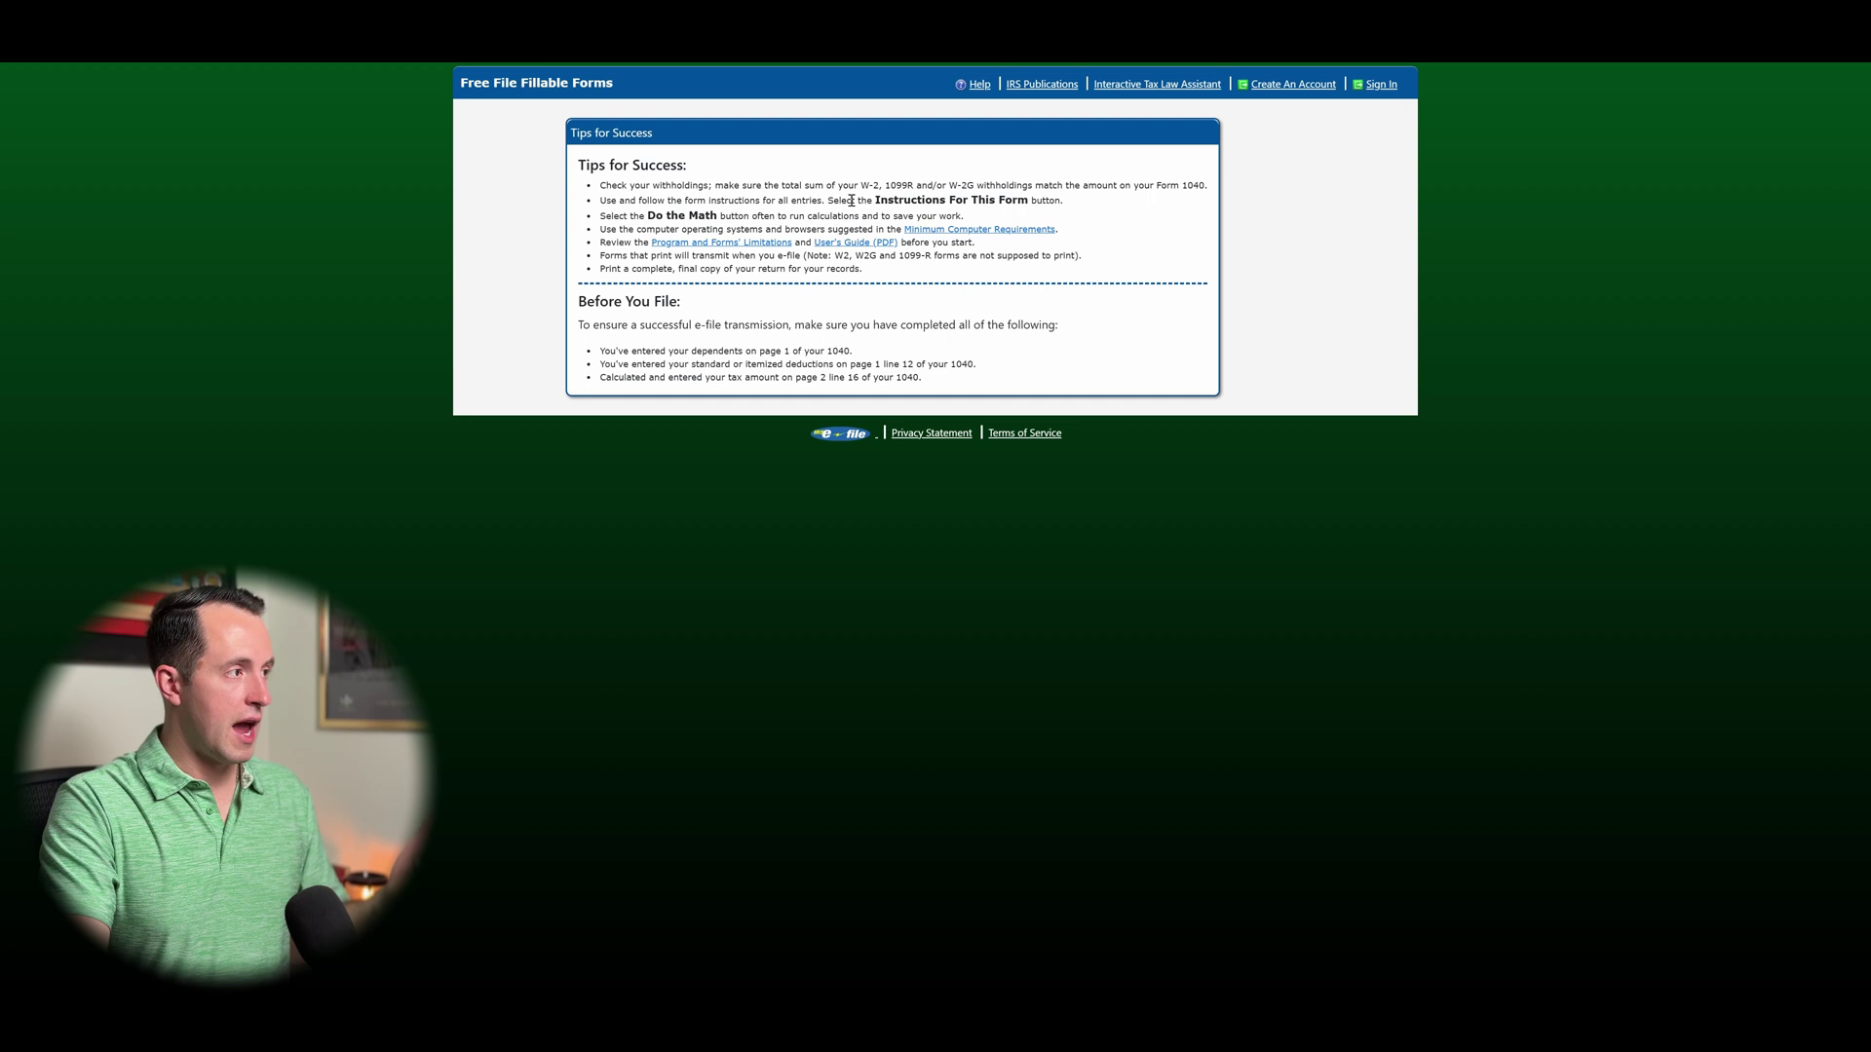
drag(851, 199, 1070, 202)
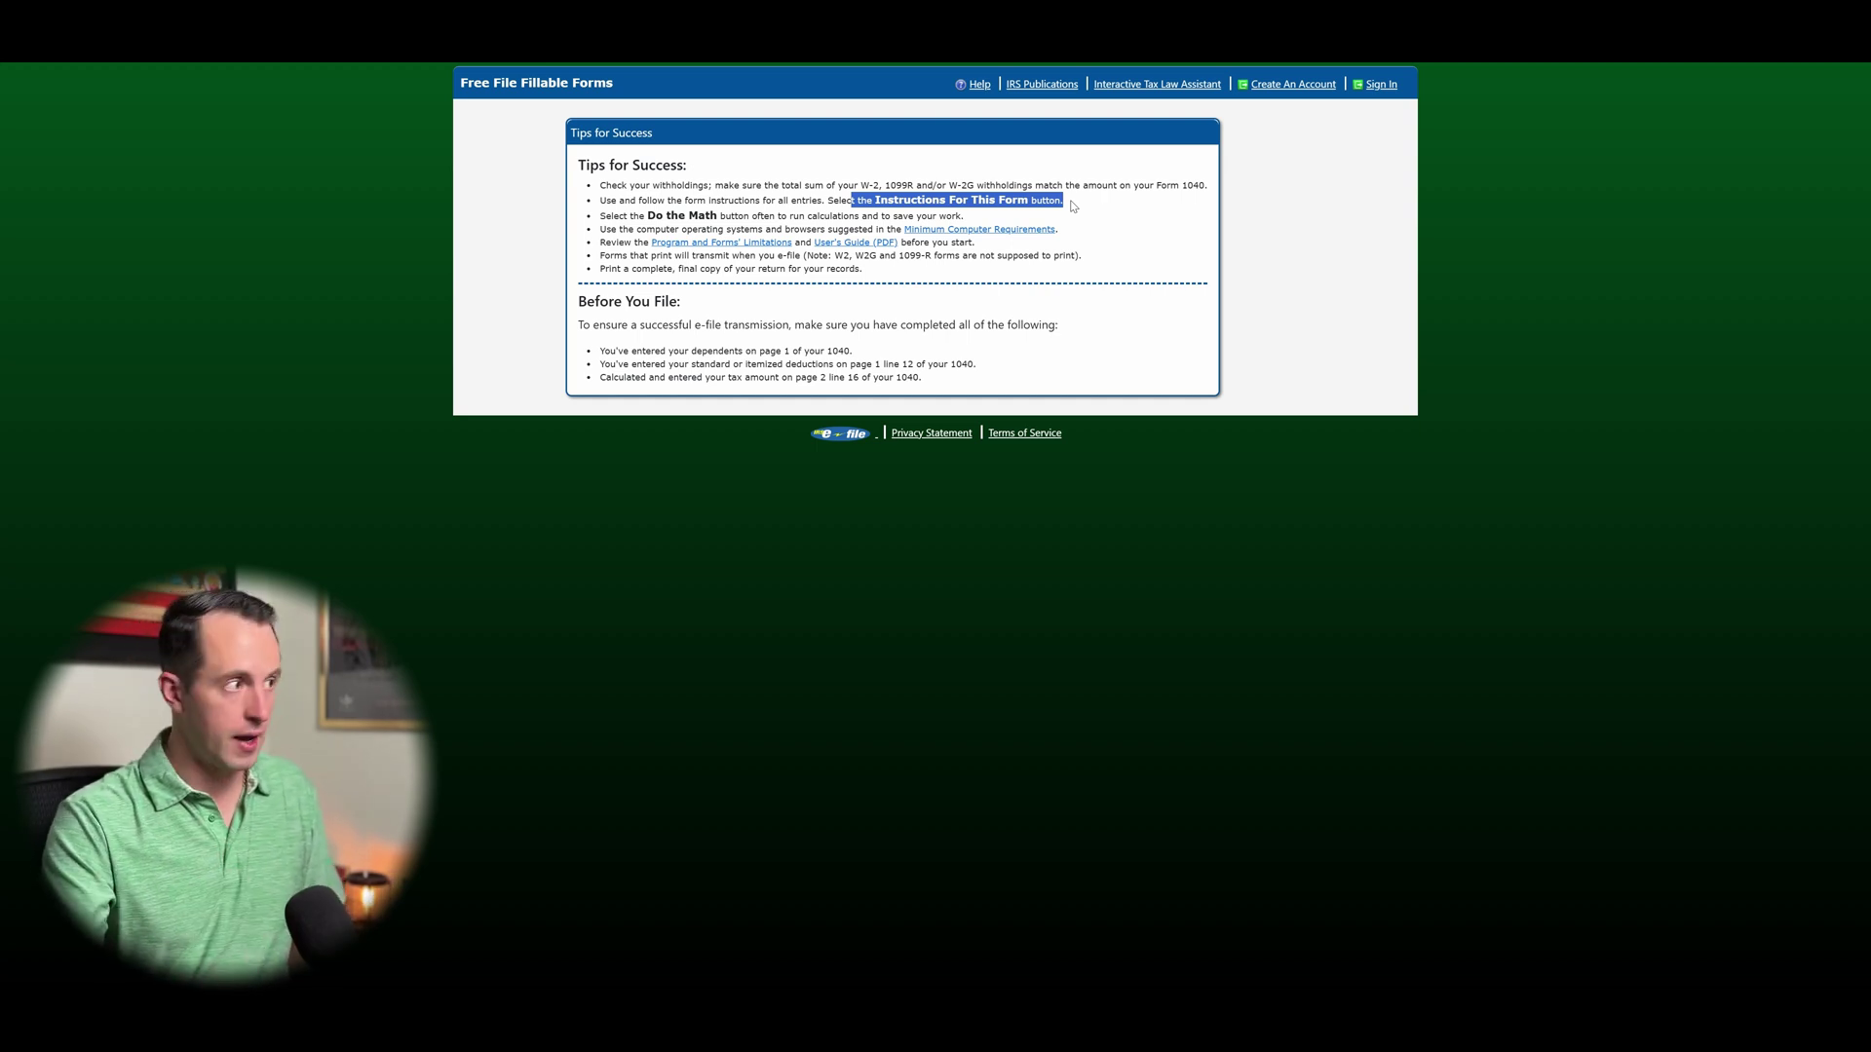
click(620, 224)
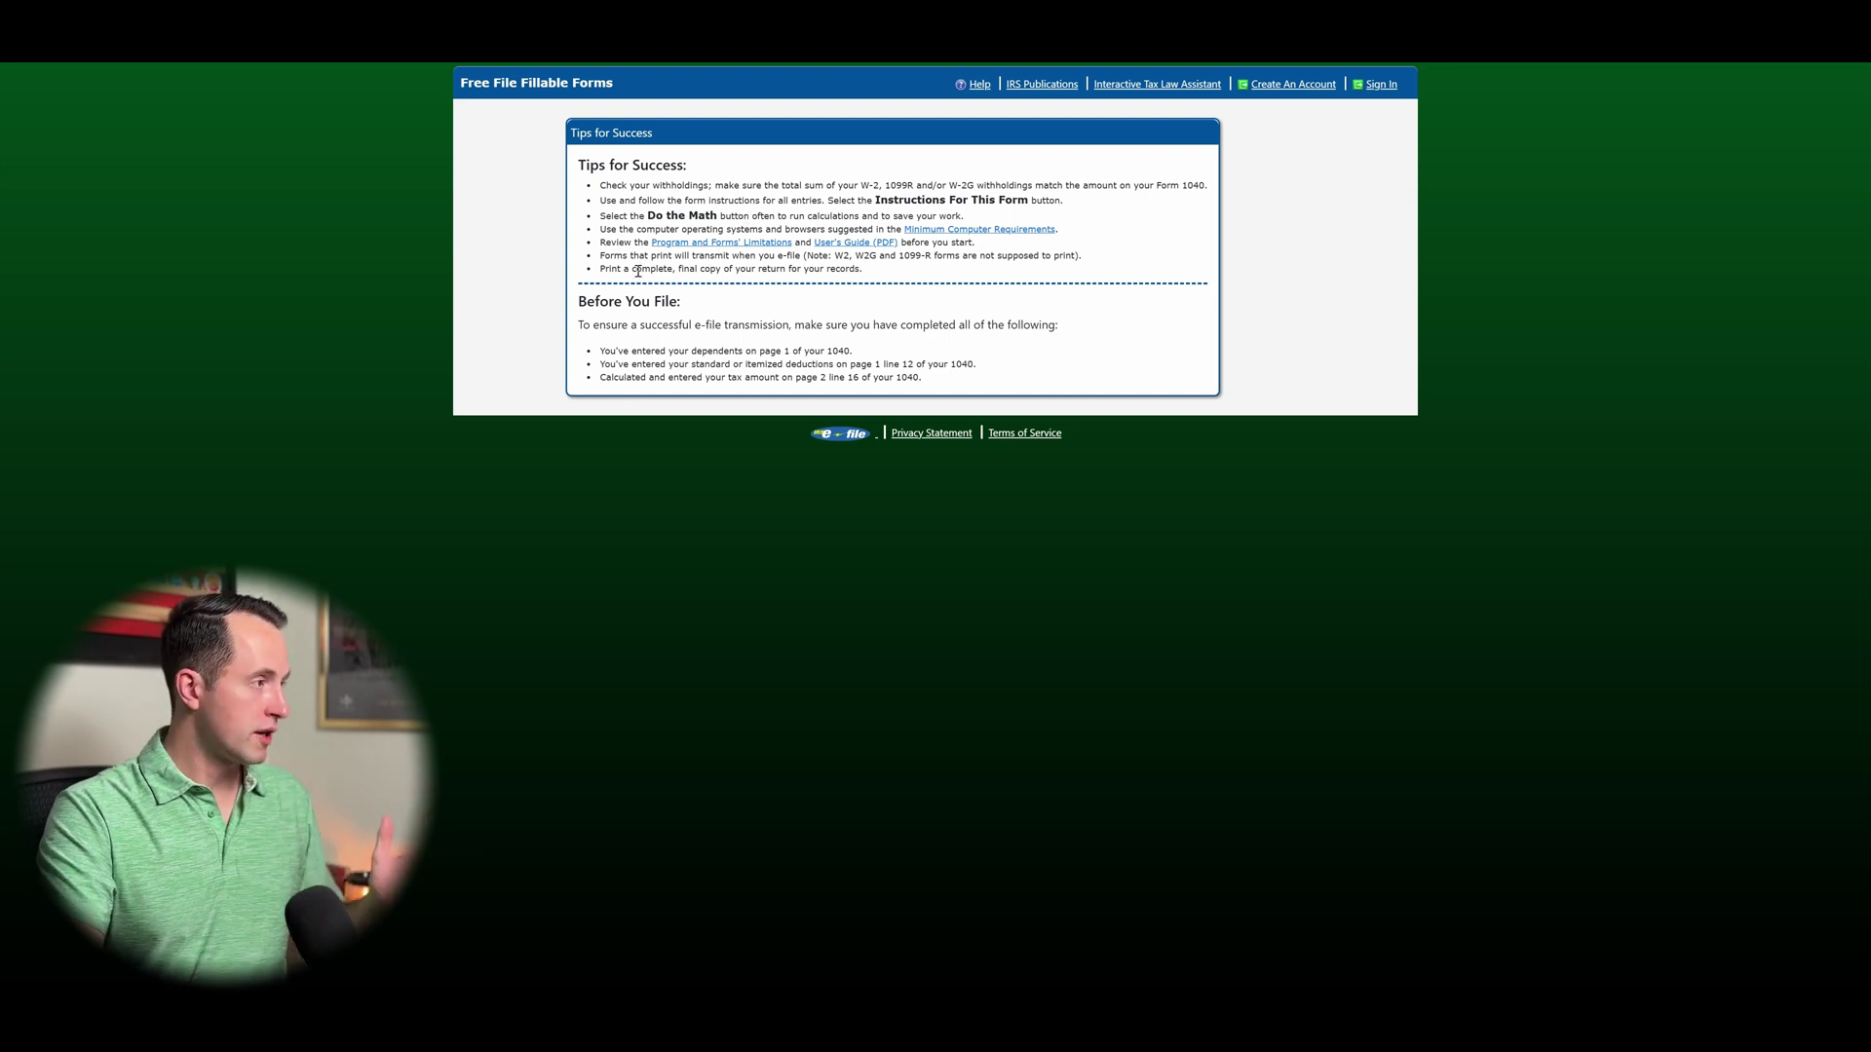
drag(638, 271, 961, 284)
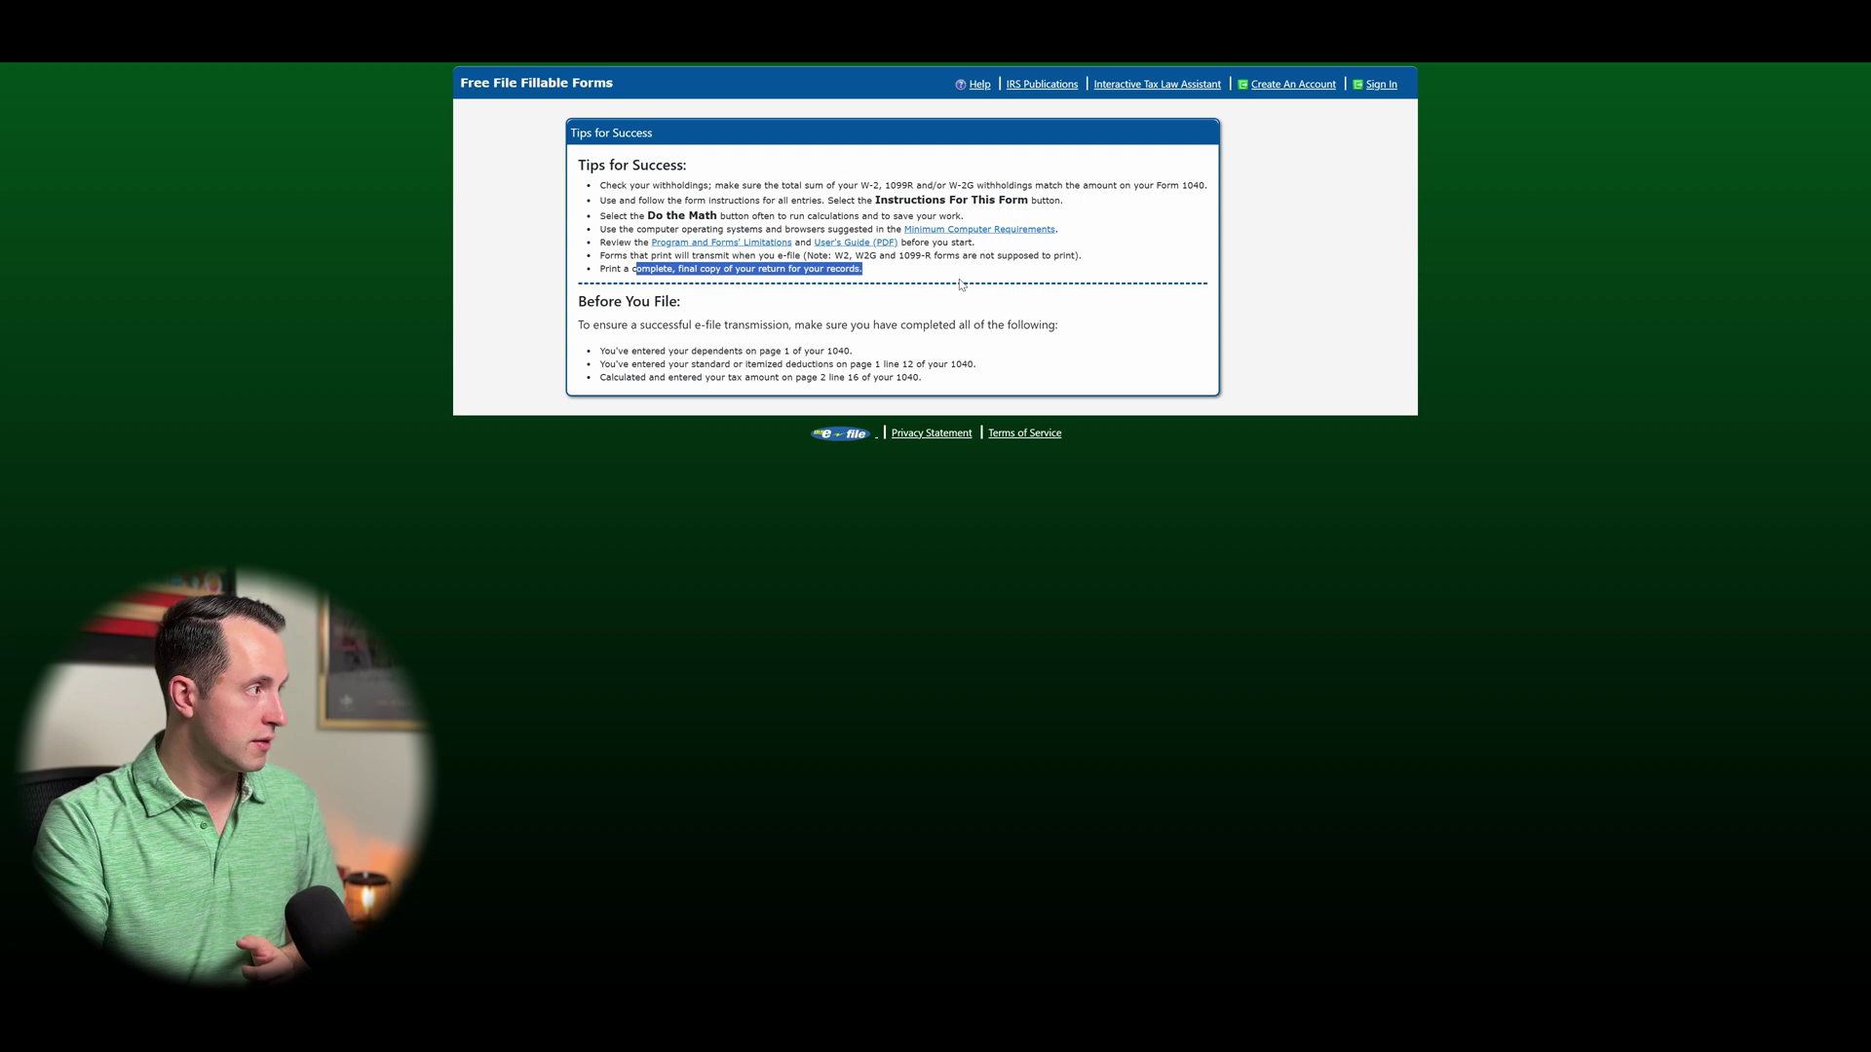
click(646, 349)
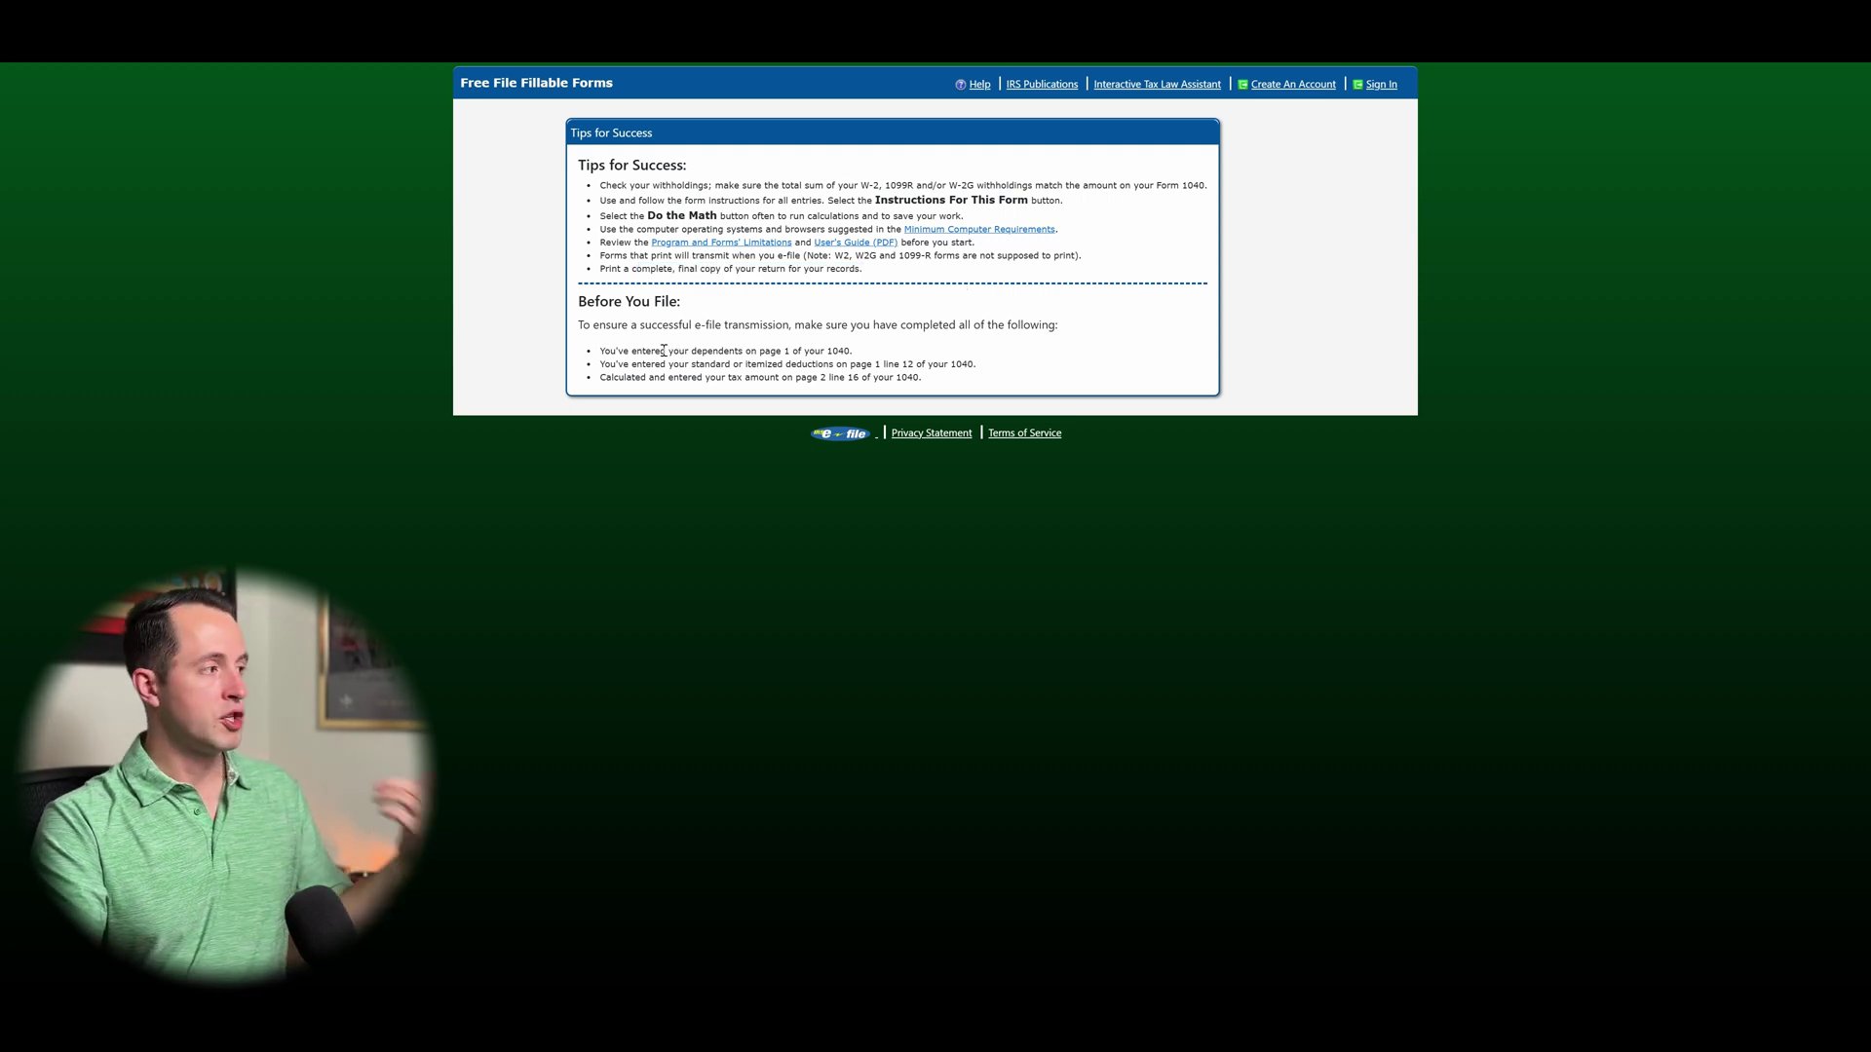
drag(666, 351, 942, 379)
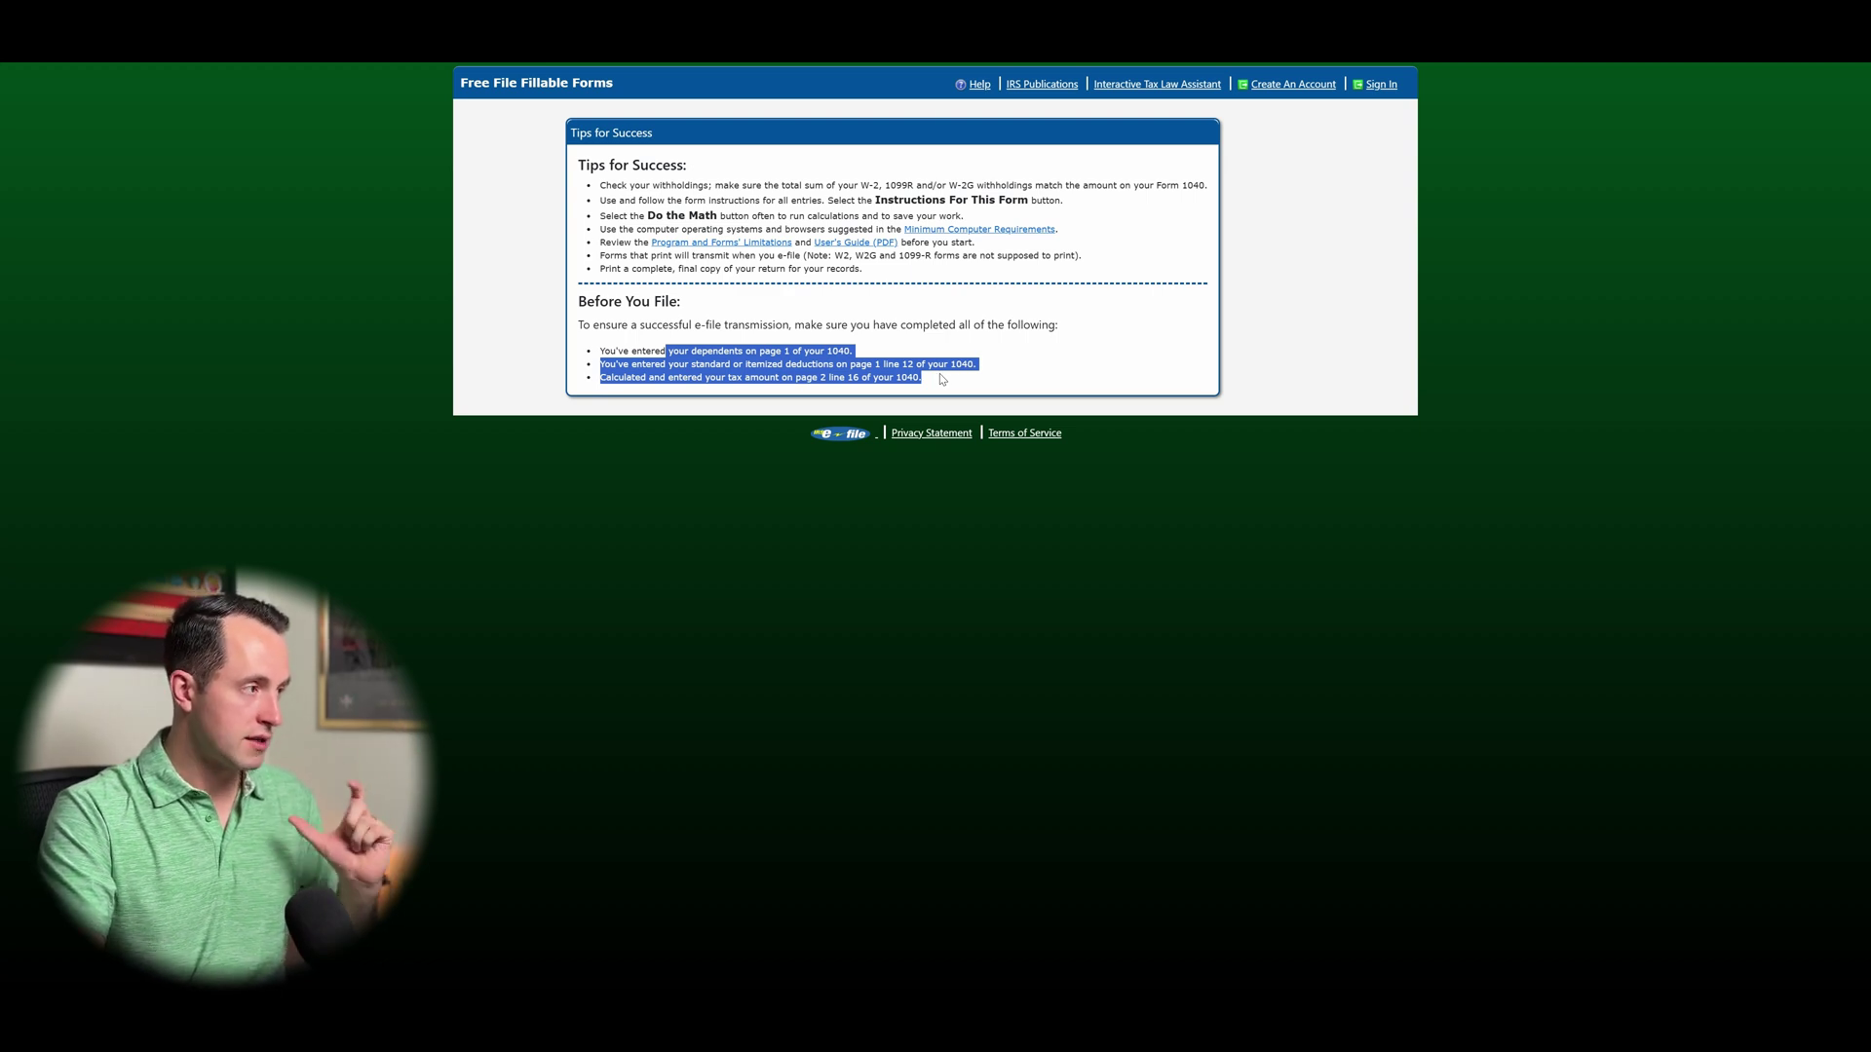
click(911, 380)
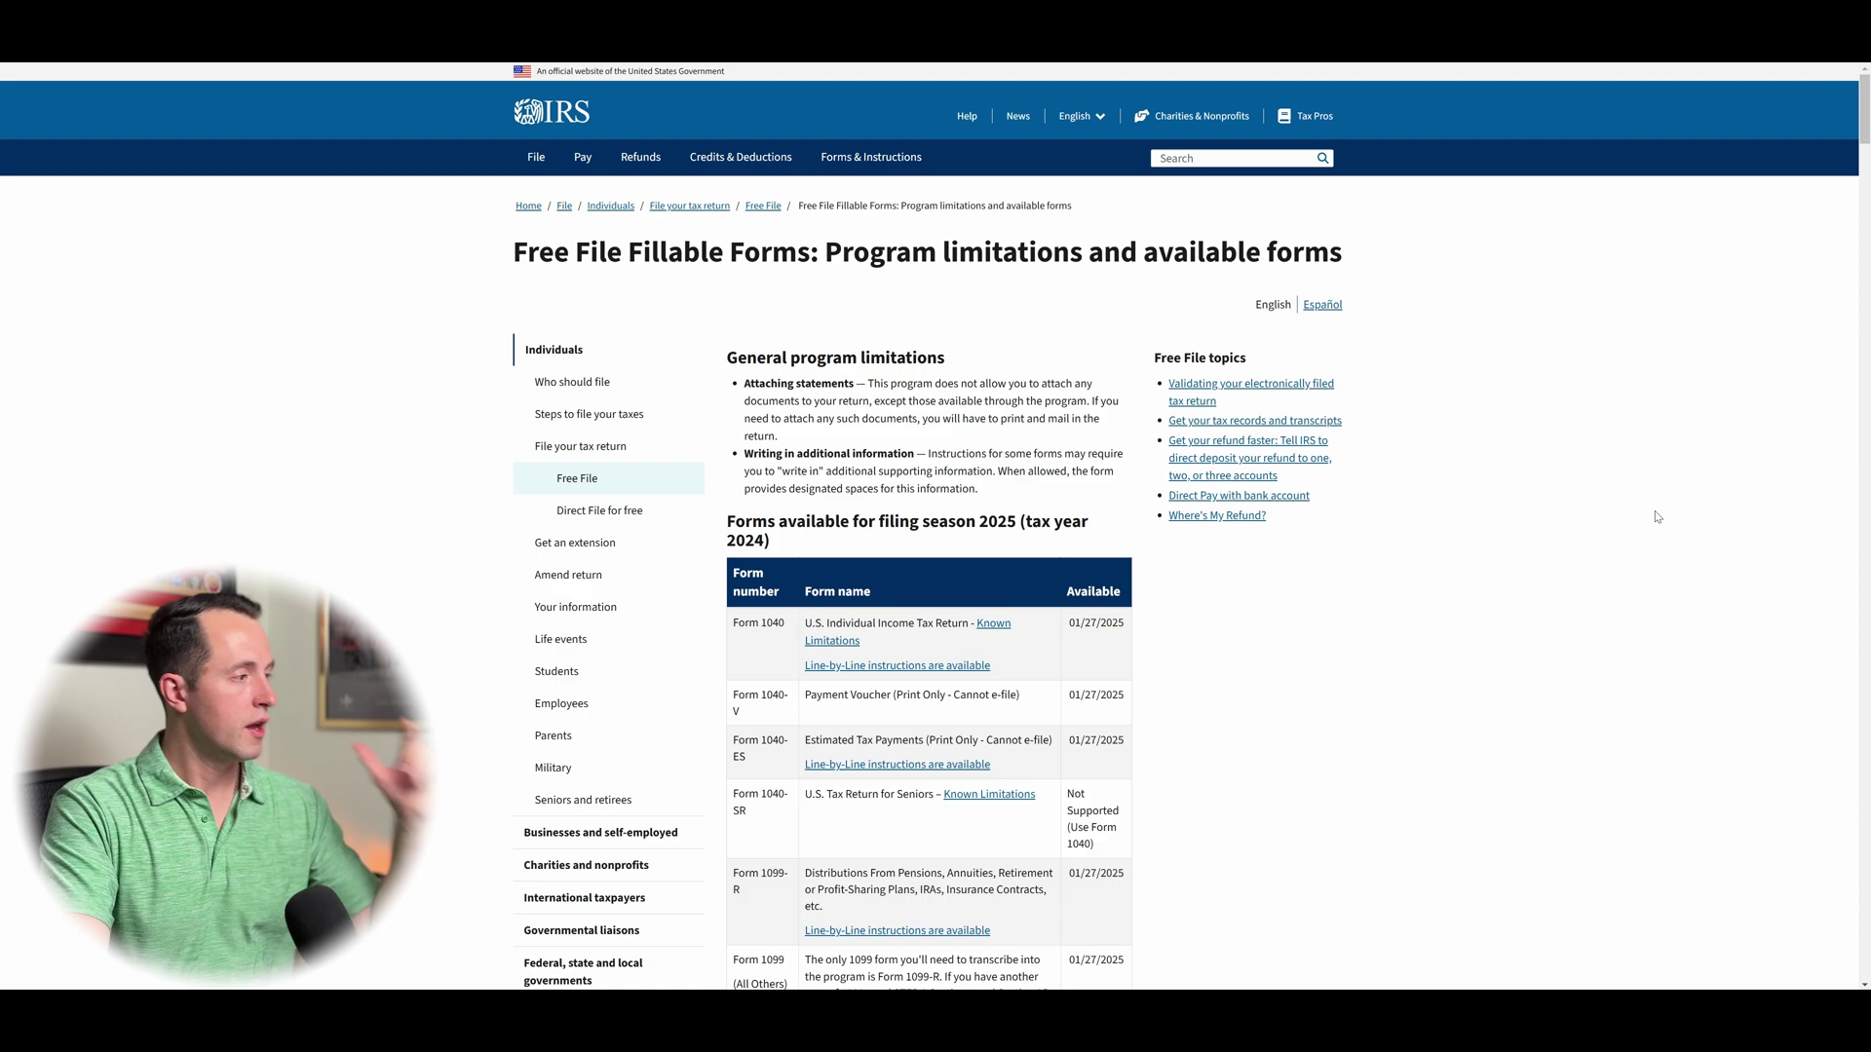
Open the forms availability page in a new tab and highlight the Form 1040 entry.
middle_click(1553, 501)
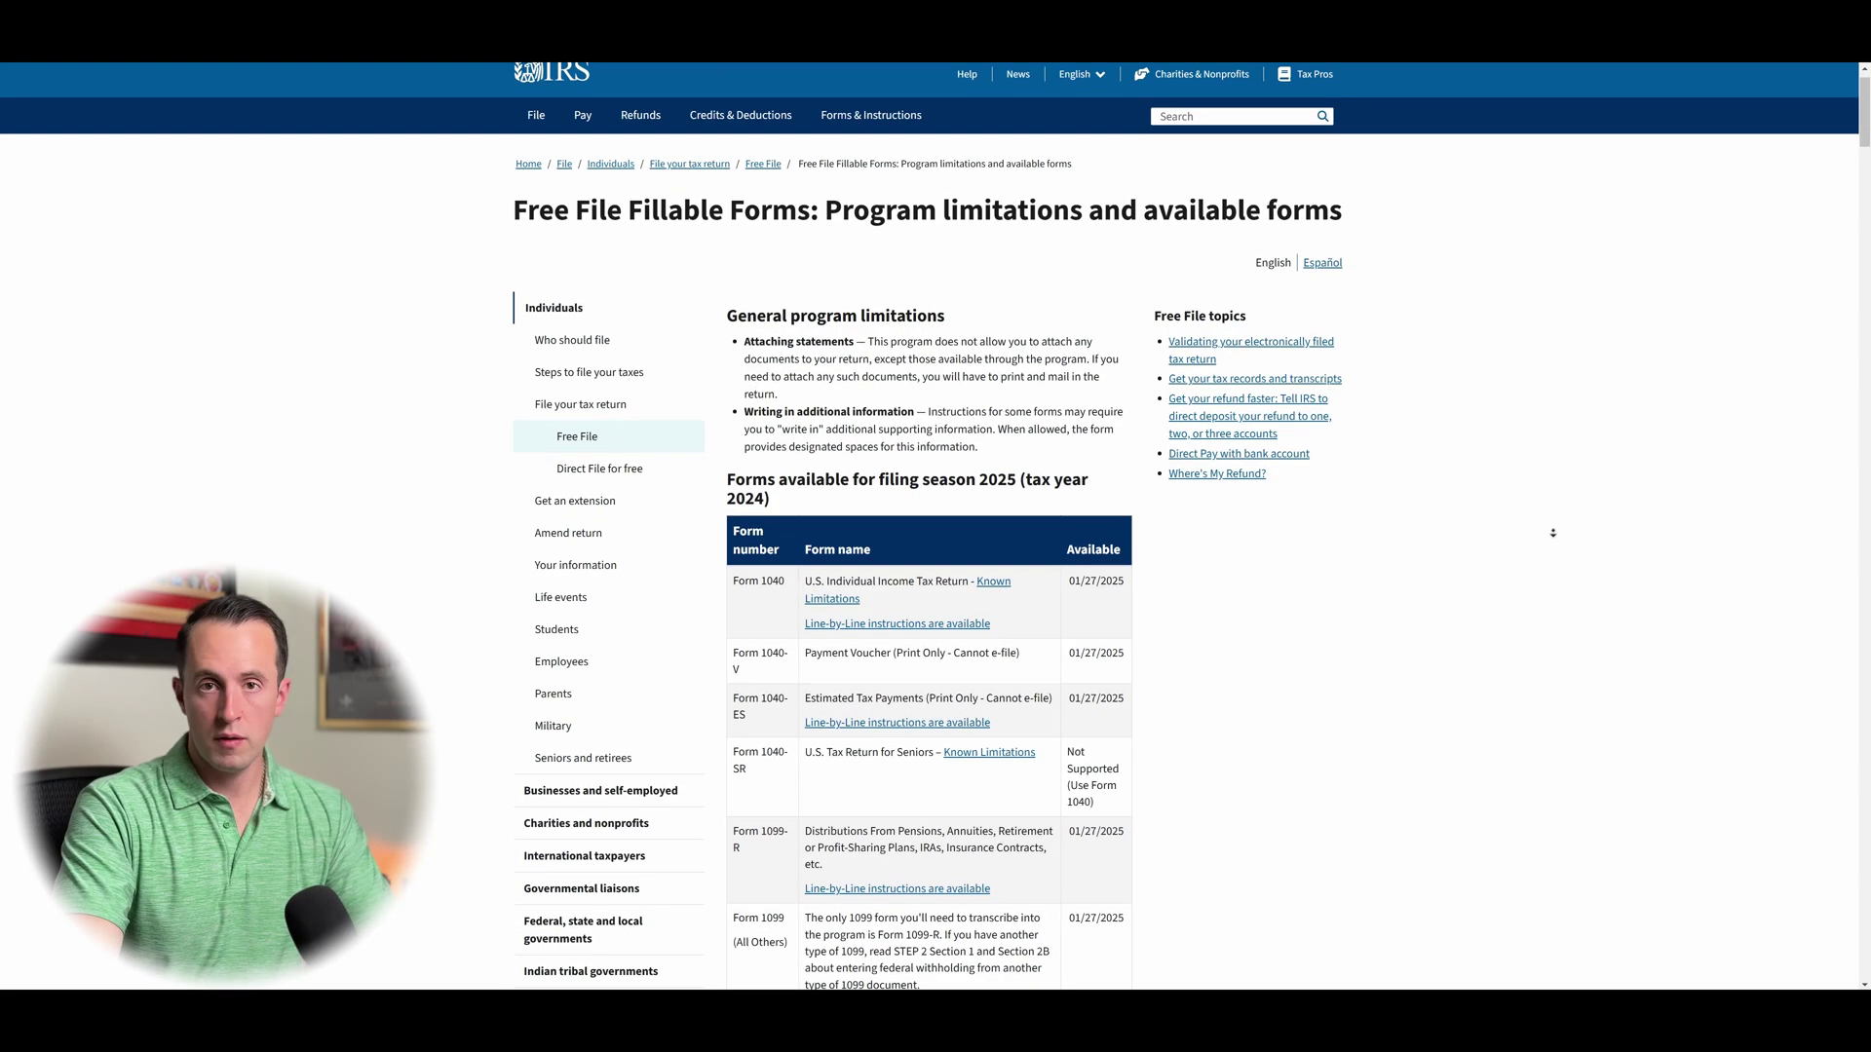
click(1476, 527)
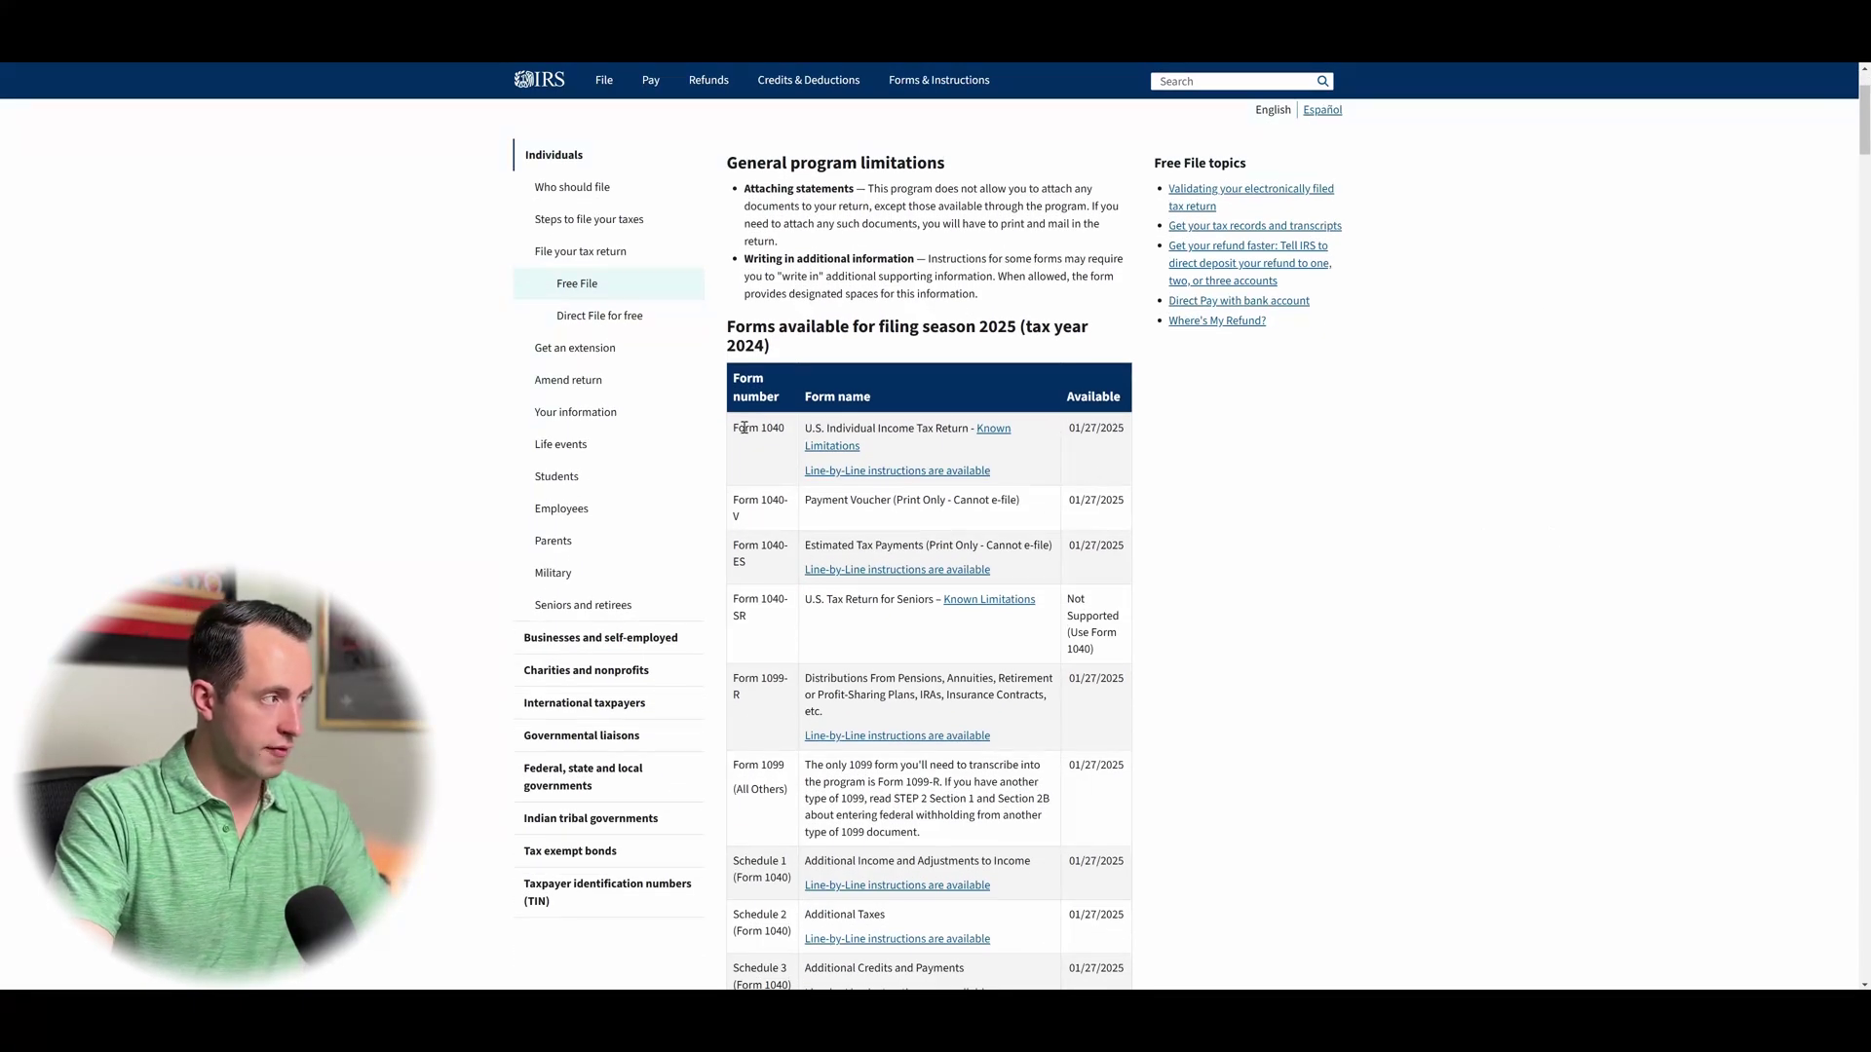
drag(730, 432, 787, 428)
click(787, 427)
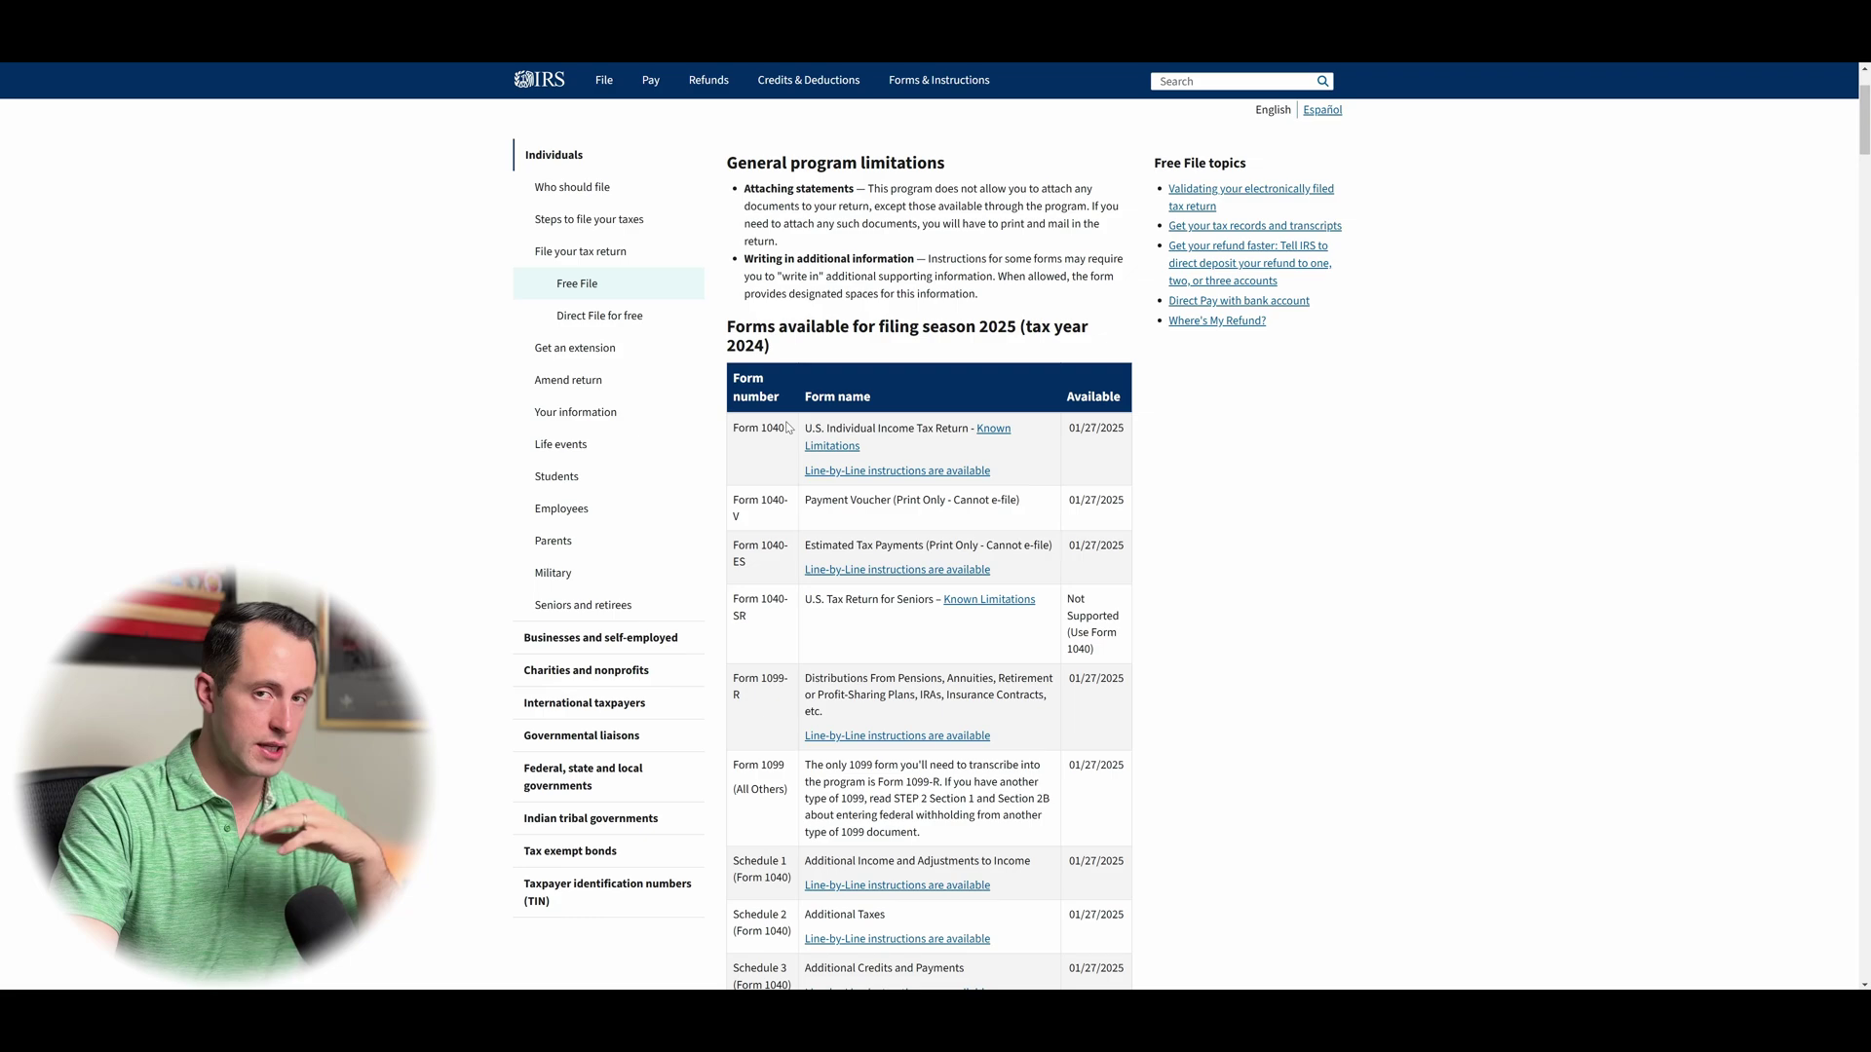
Jump to the 'Forms with known limitations' section and highlight its heading.
middle_click(1743, 522)
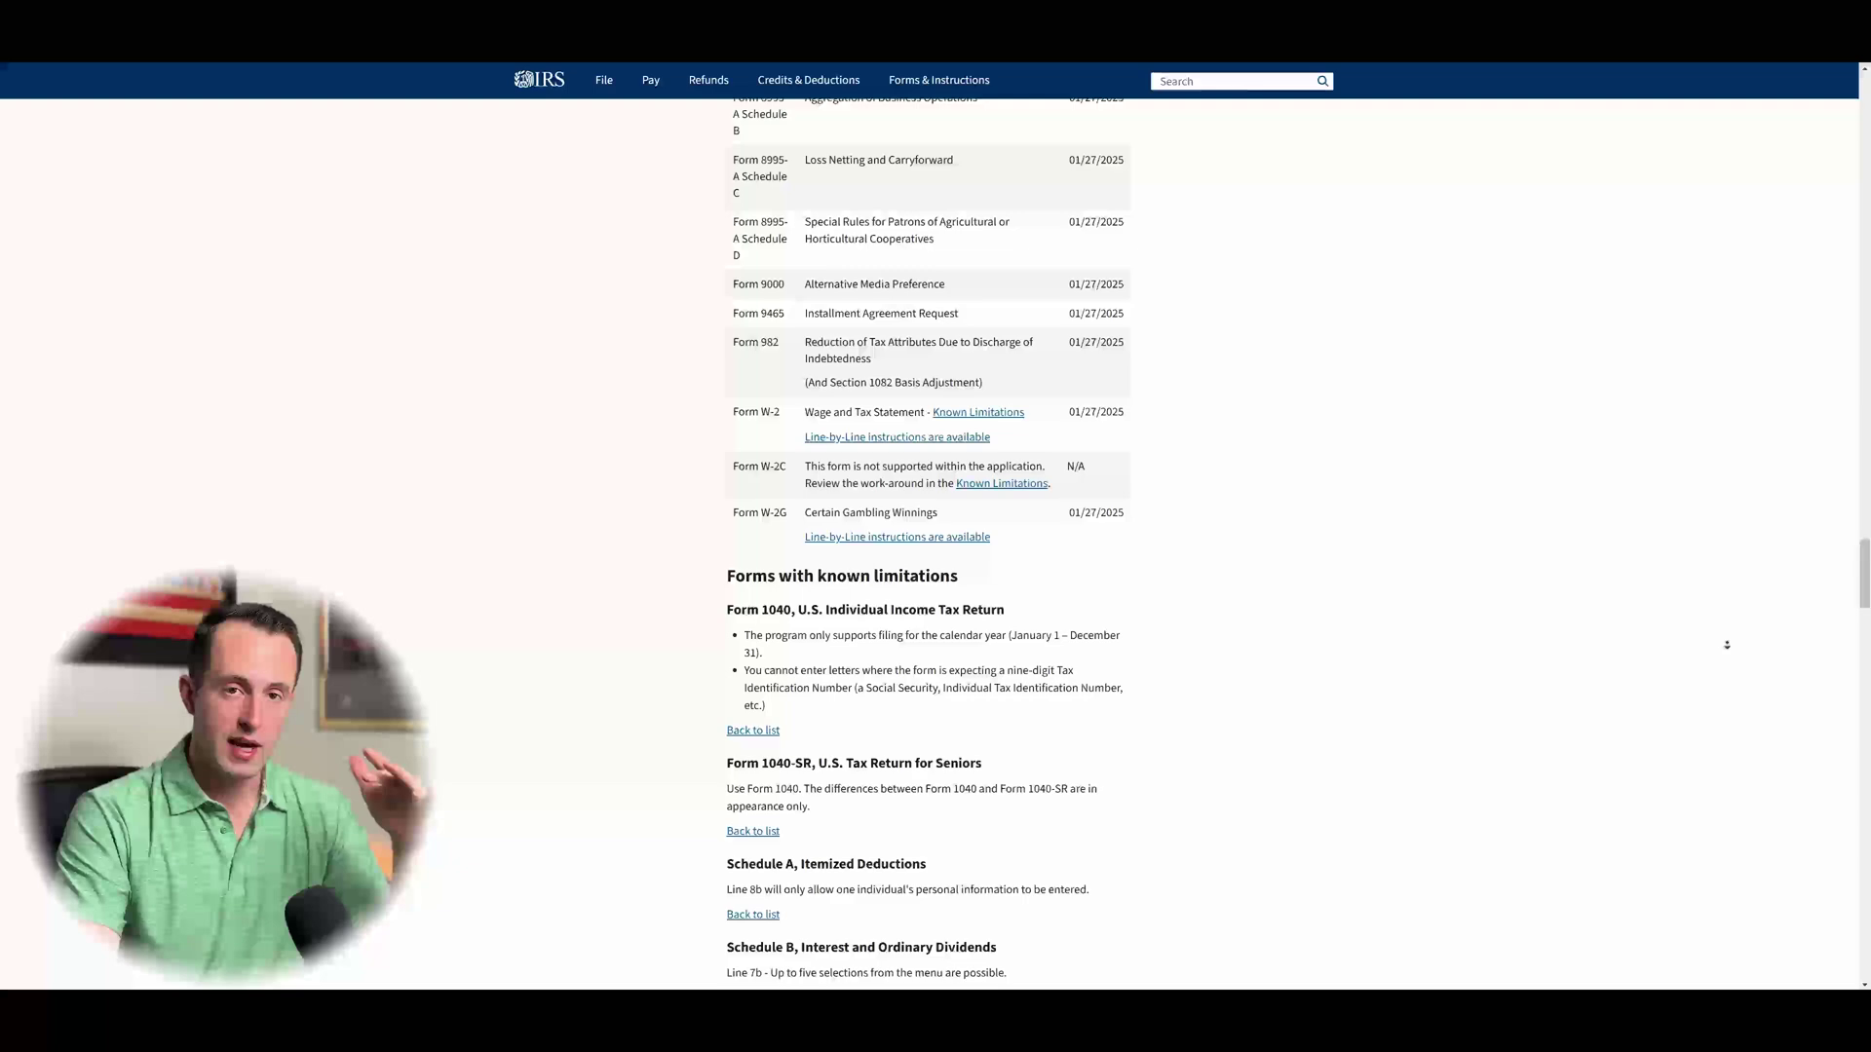
click(1701, 624)
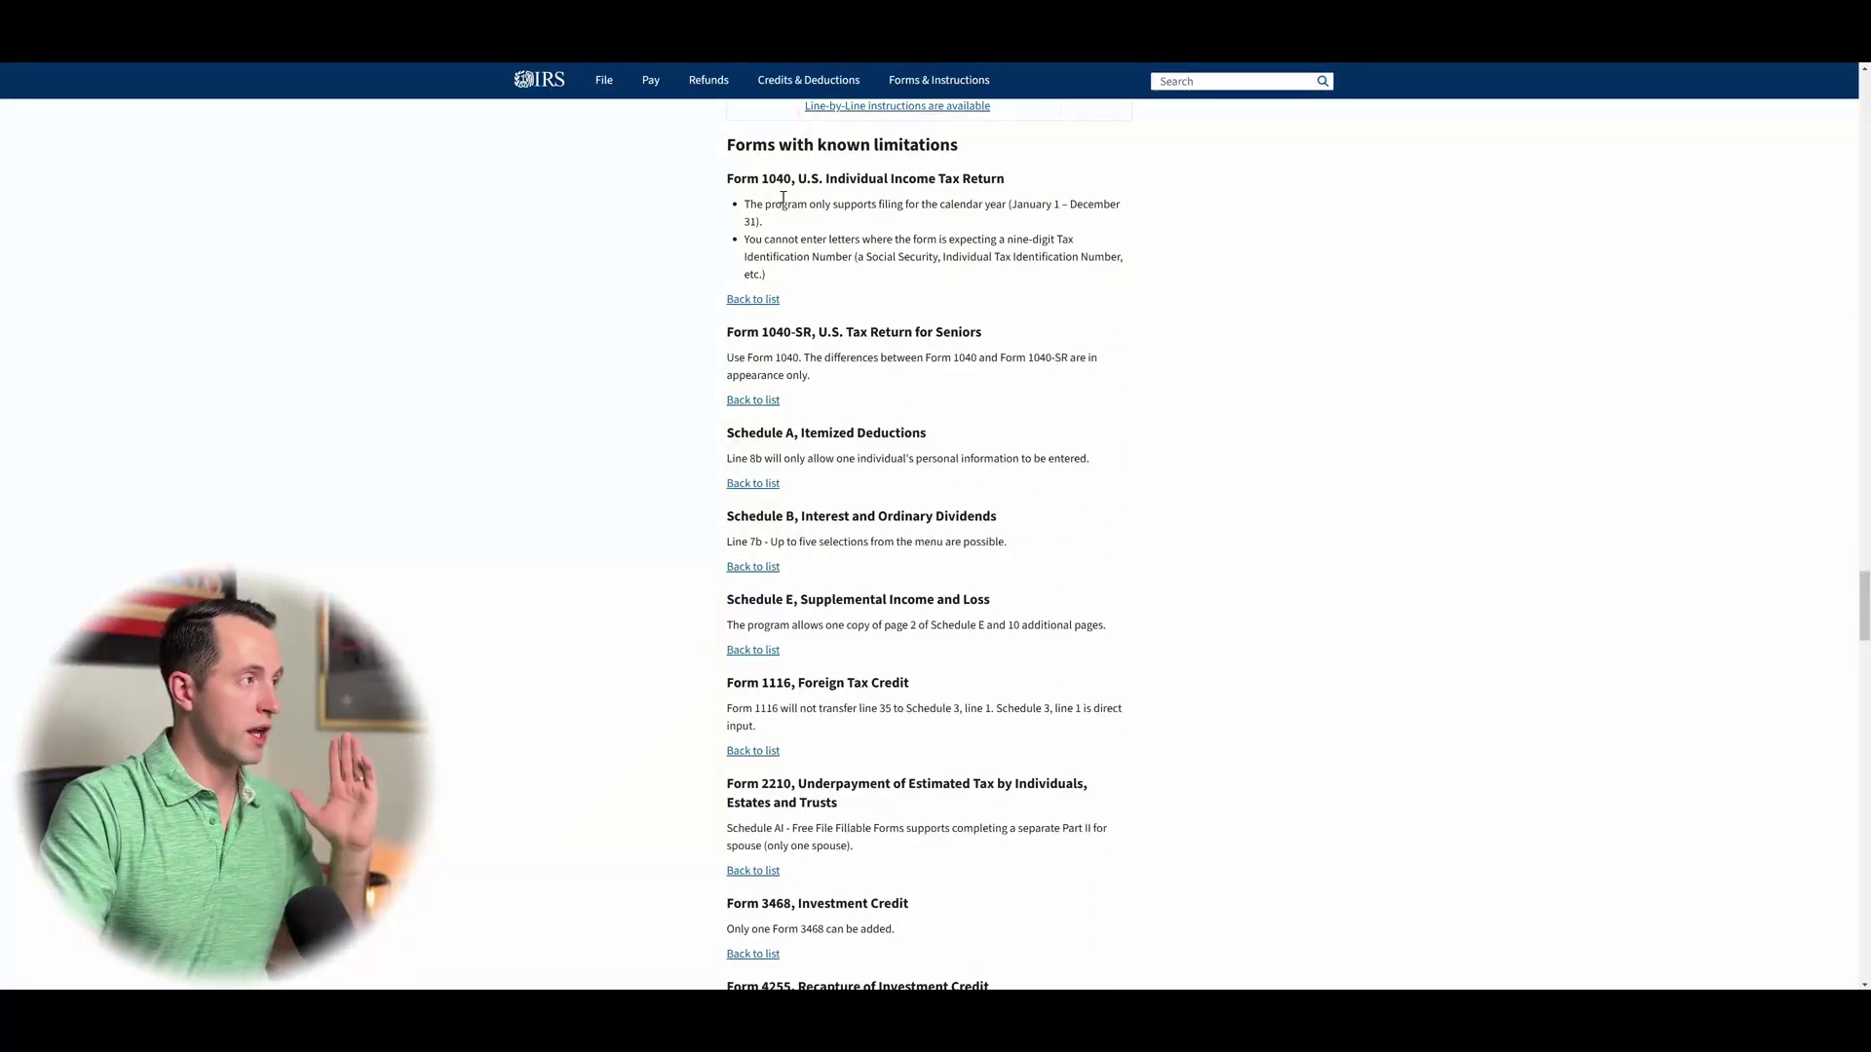
drag(728, 146, 979, 147)
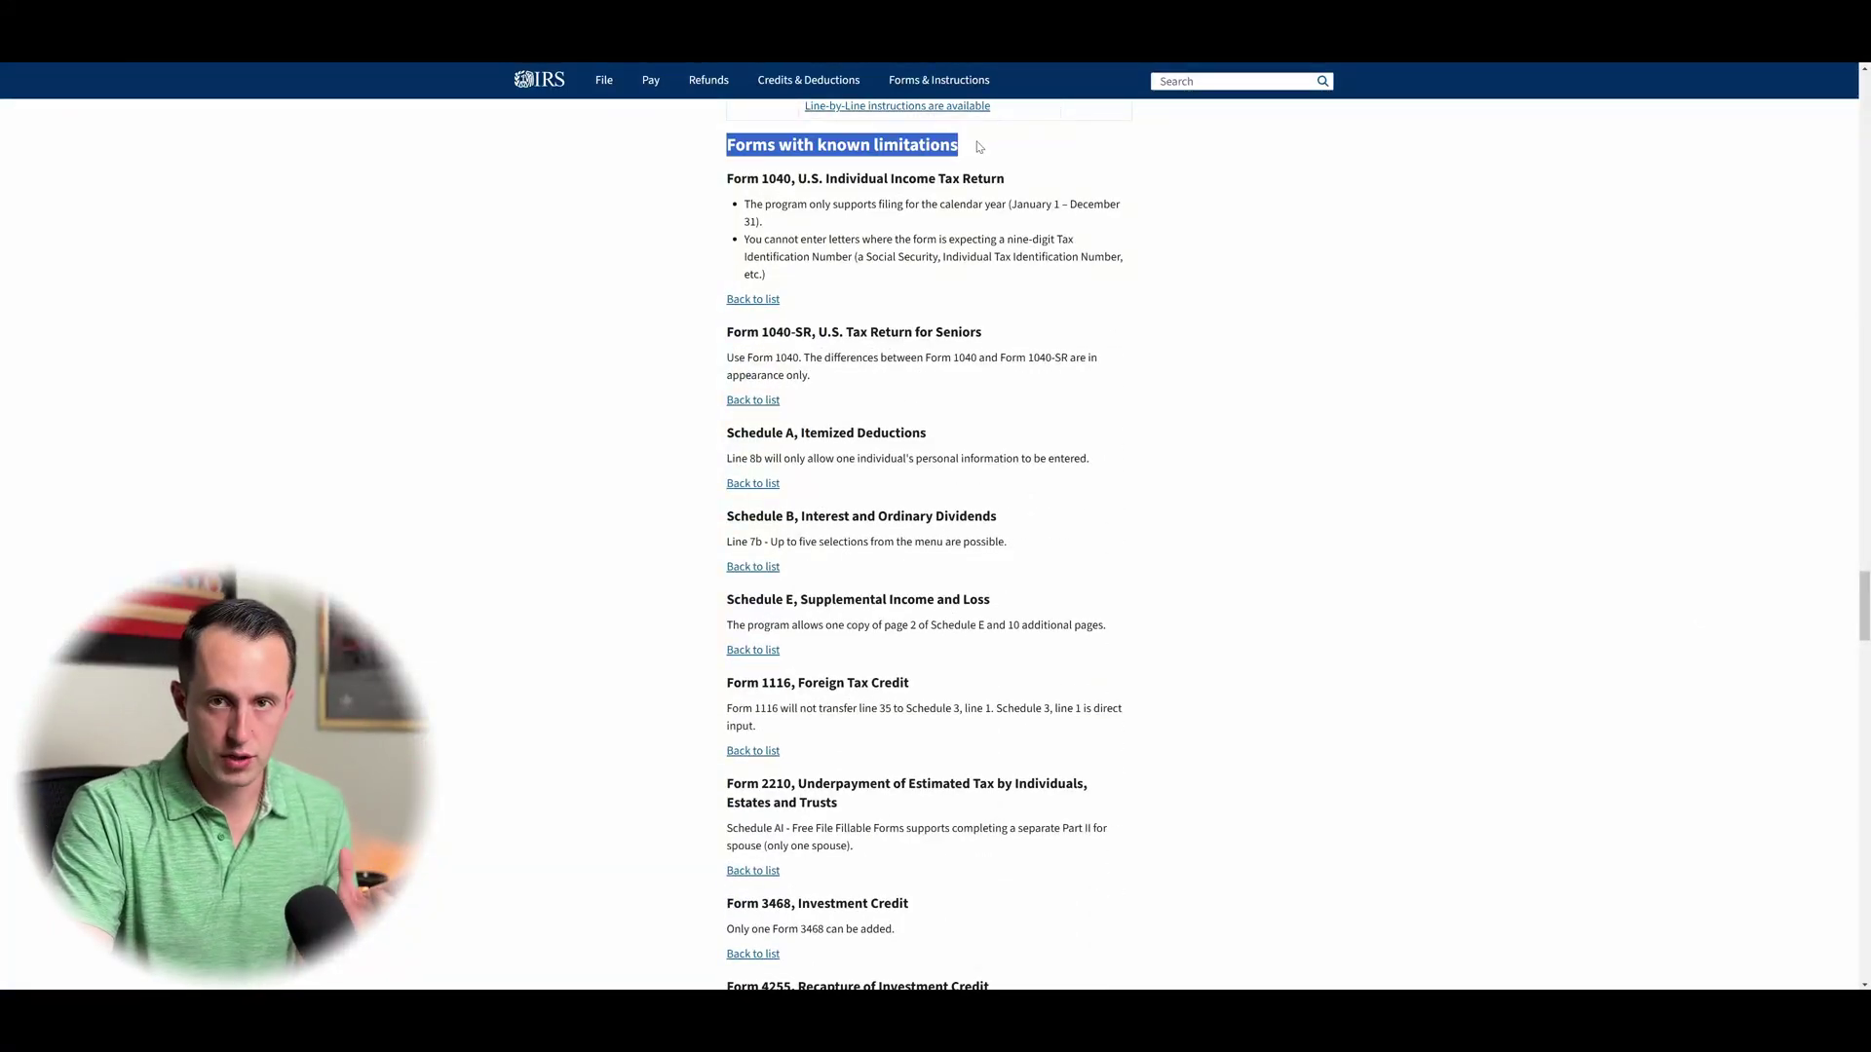
click(979, 147)
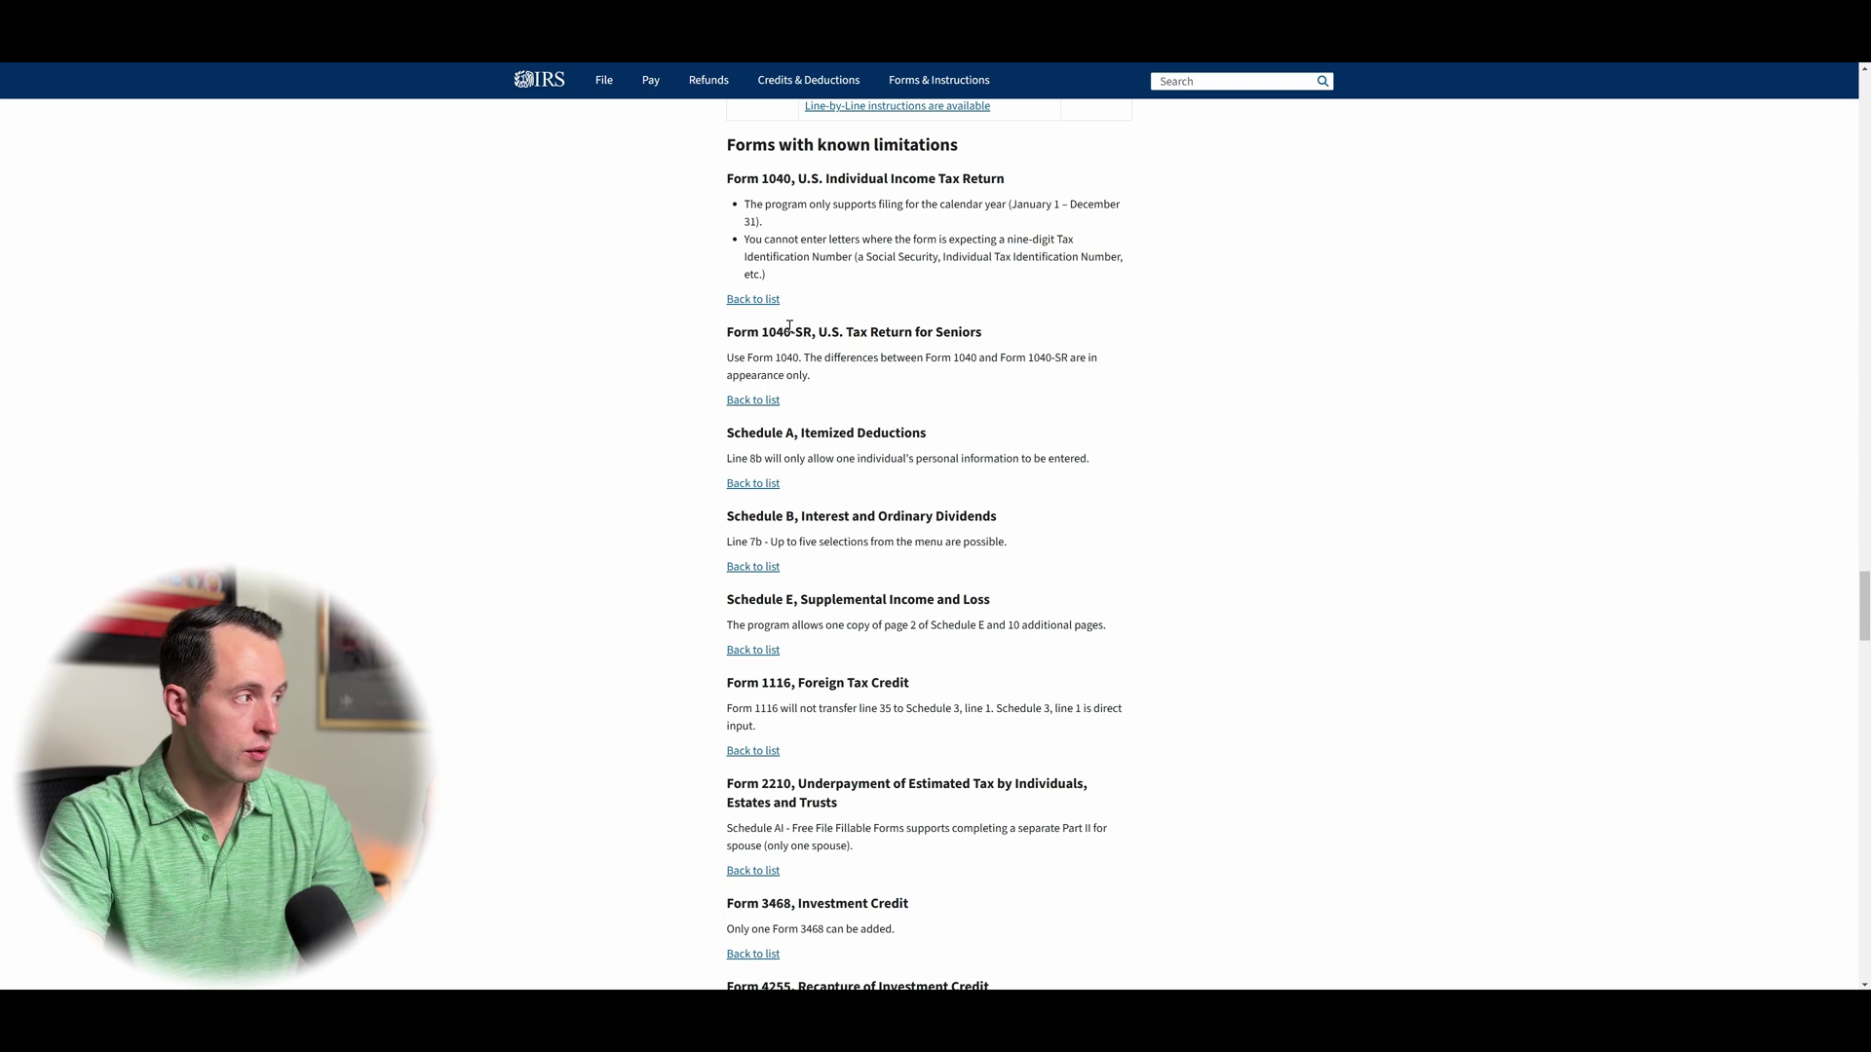
Highlight the Form 1040-SR limitation note, then the Form W-2C heading further down.
drag(734, 357, 816, 380)
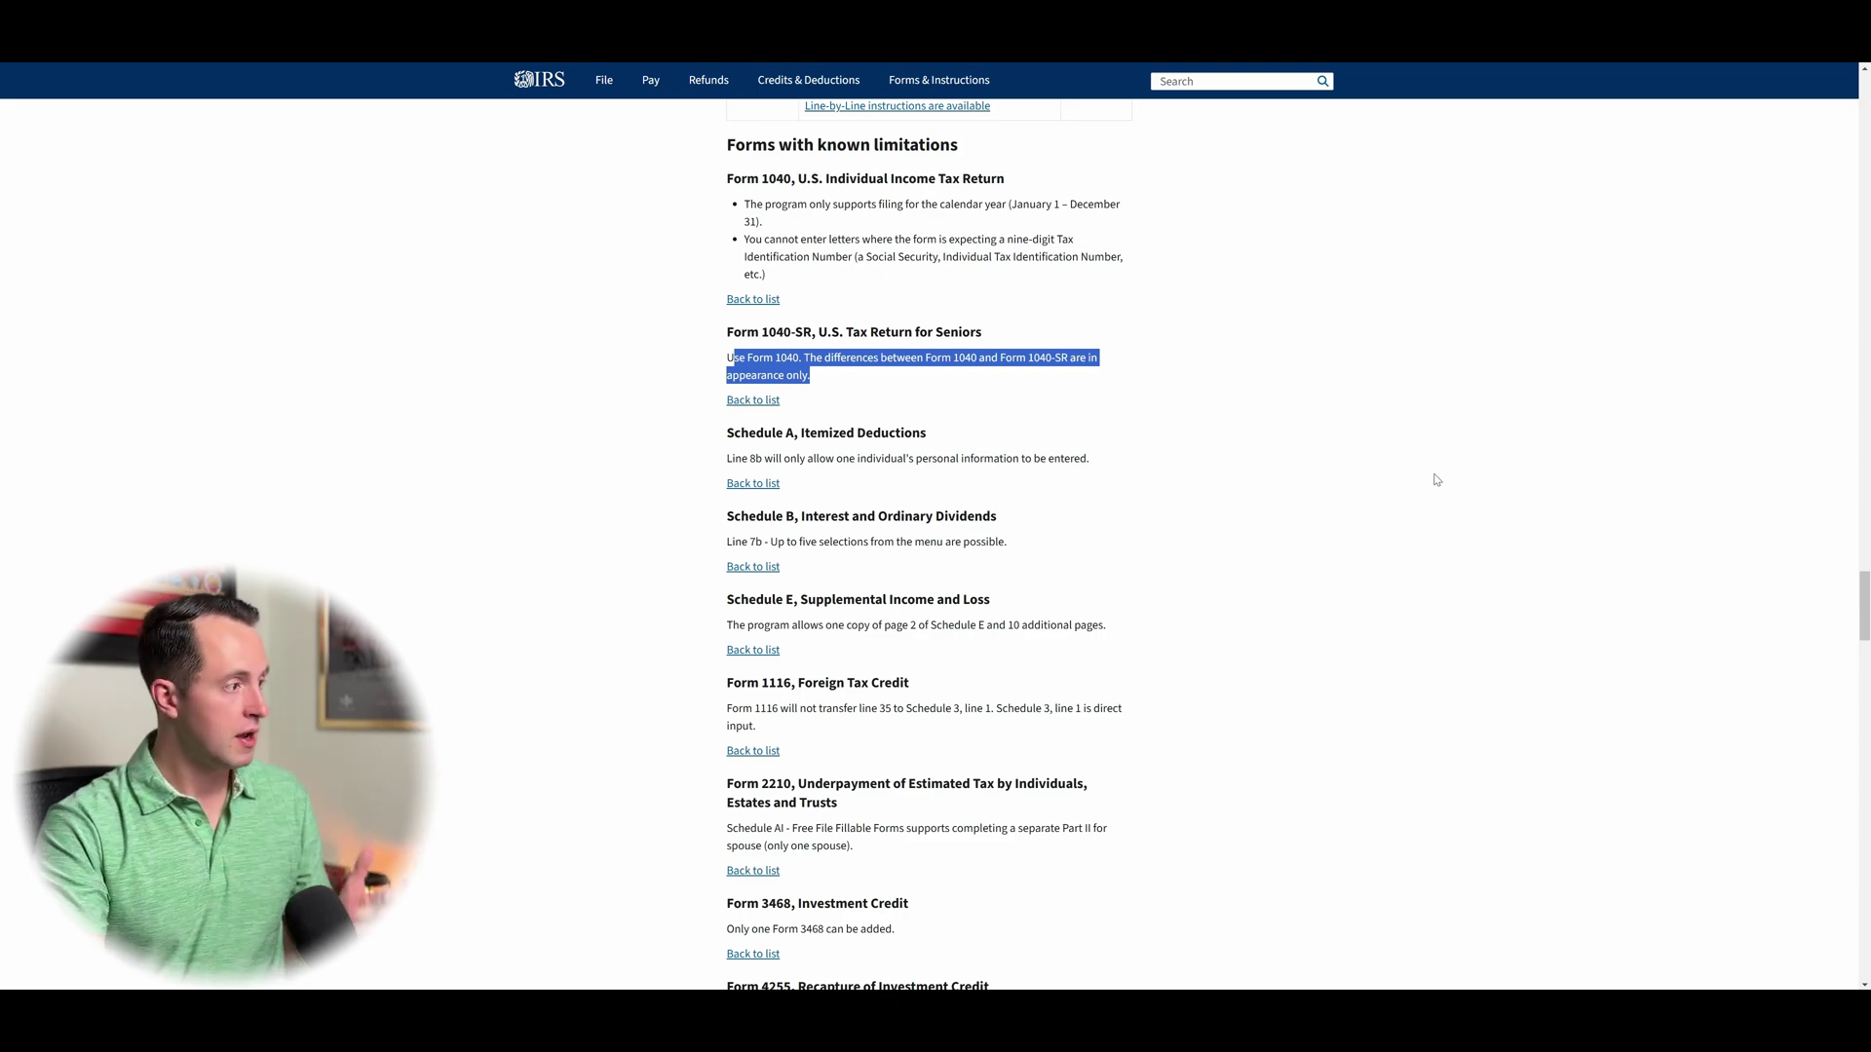
click(1435, 479)
scroll(1432, 480, down, 20)
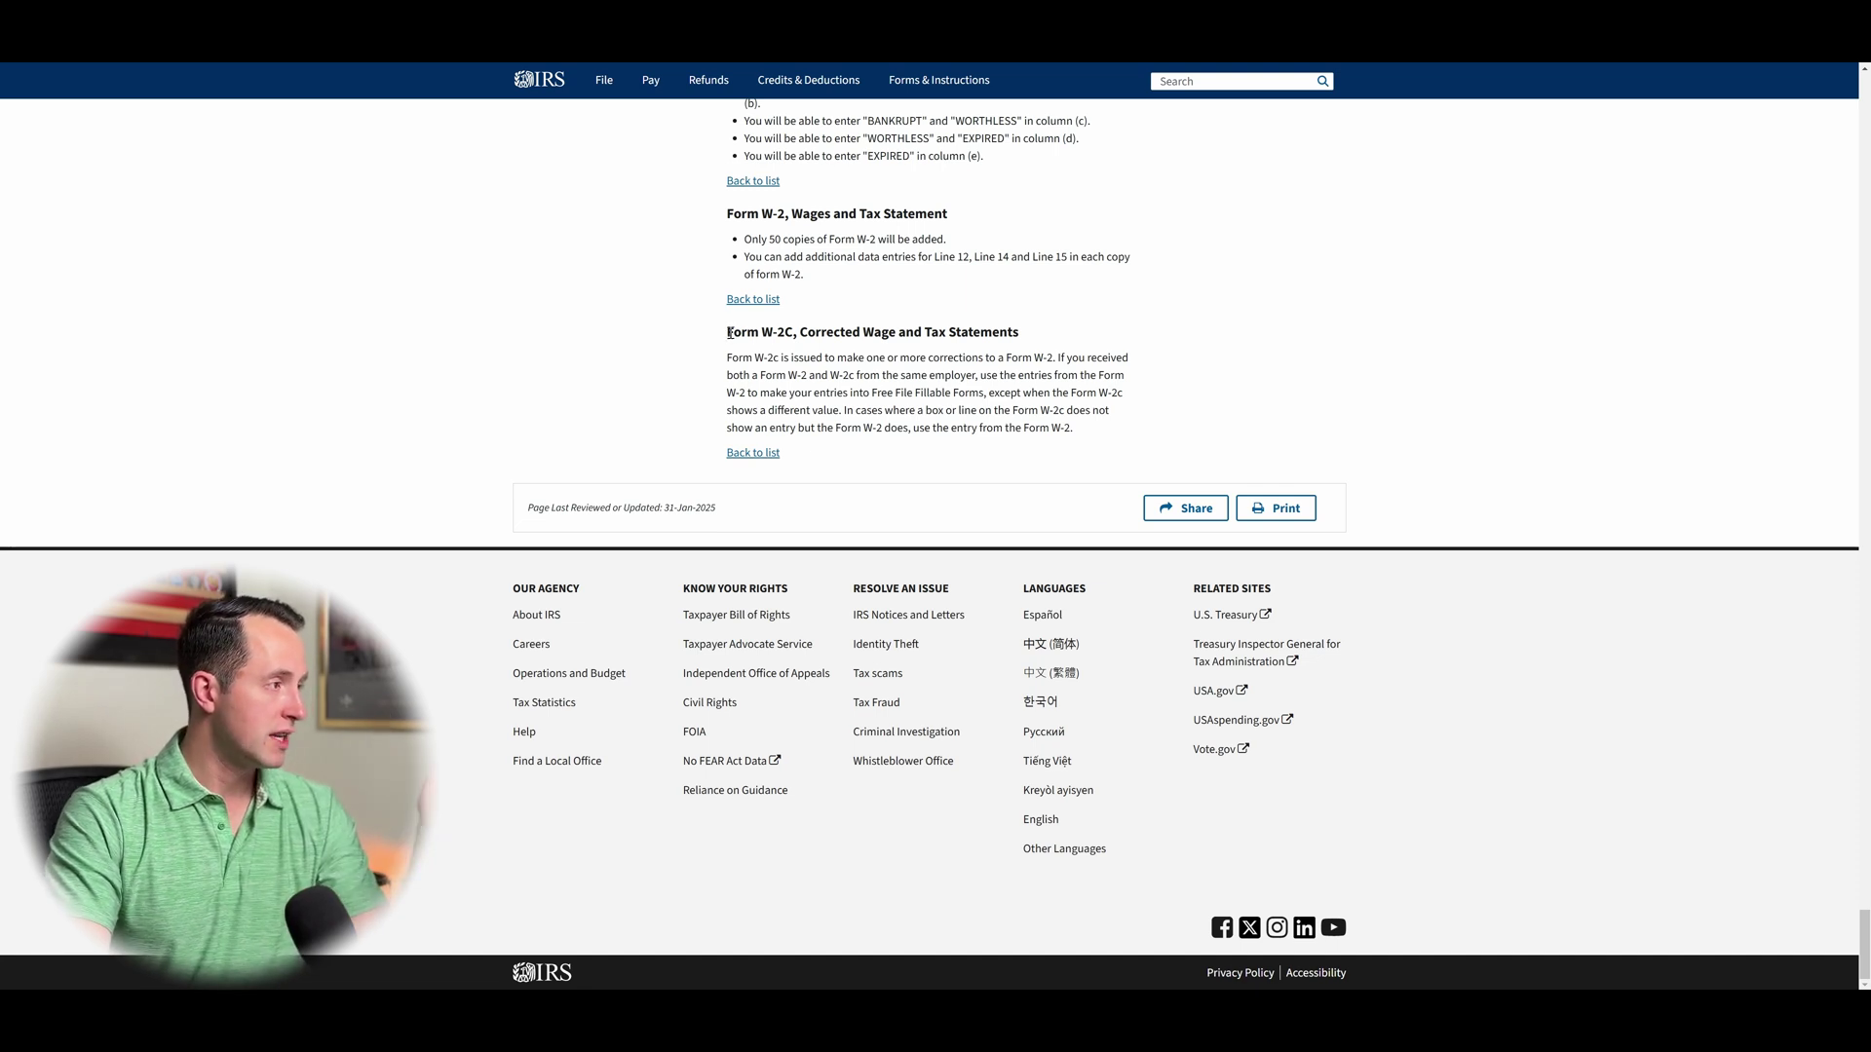
drag(730, 332, 1035, 337)
click(1191, 357)
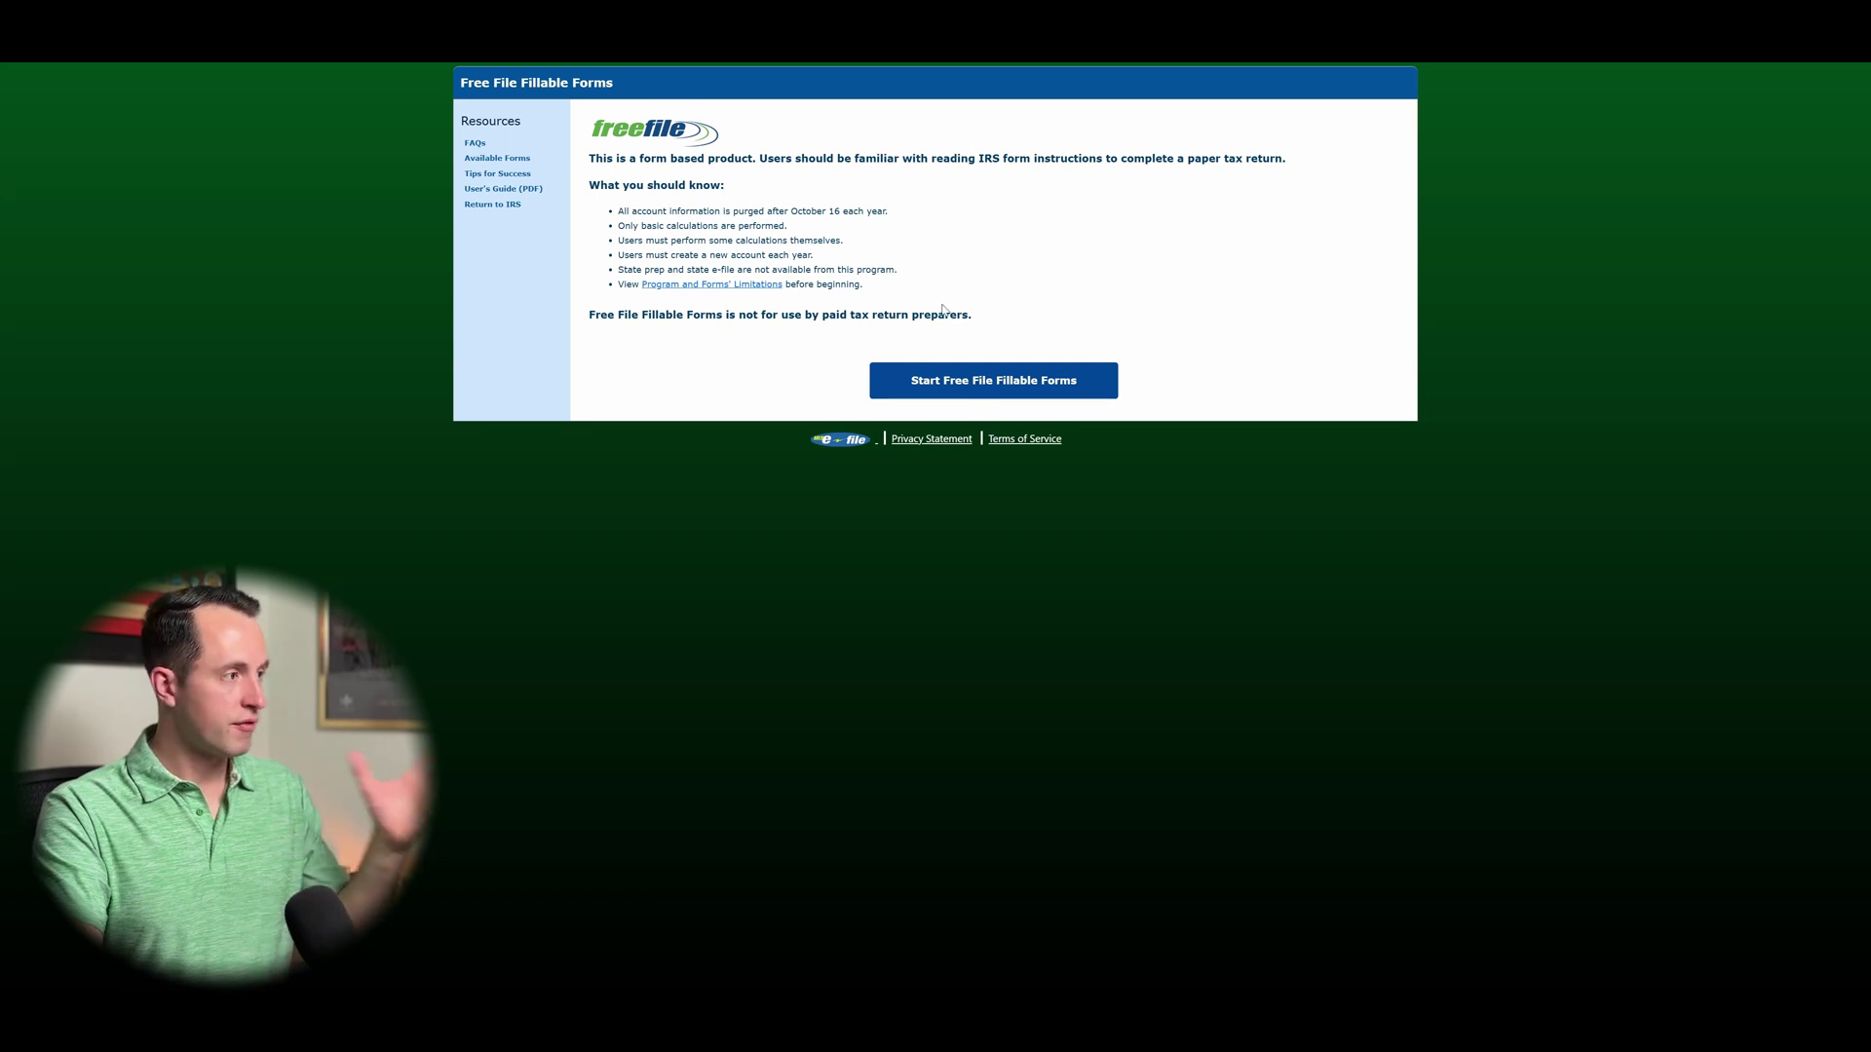
Start Free File Fillable Forms and sign in to the existing 2024 return.
click(1015, 384)
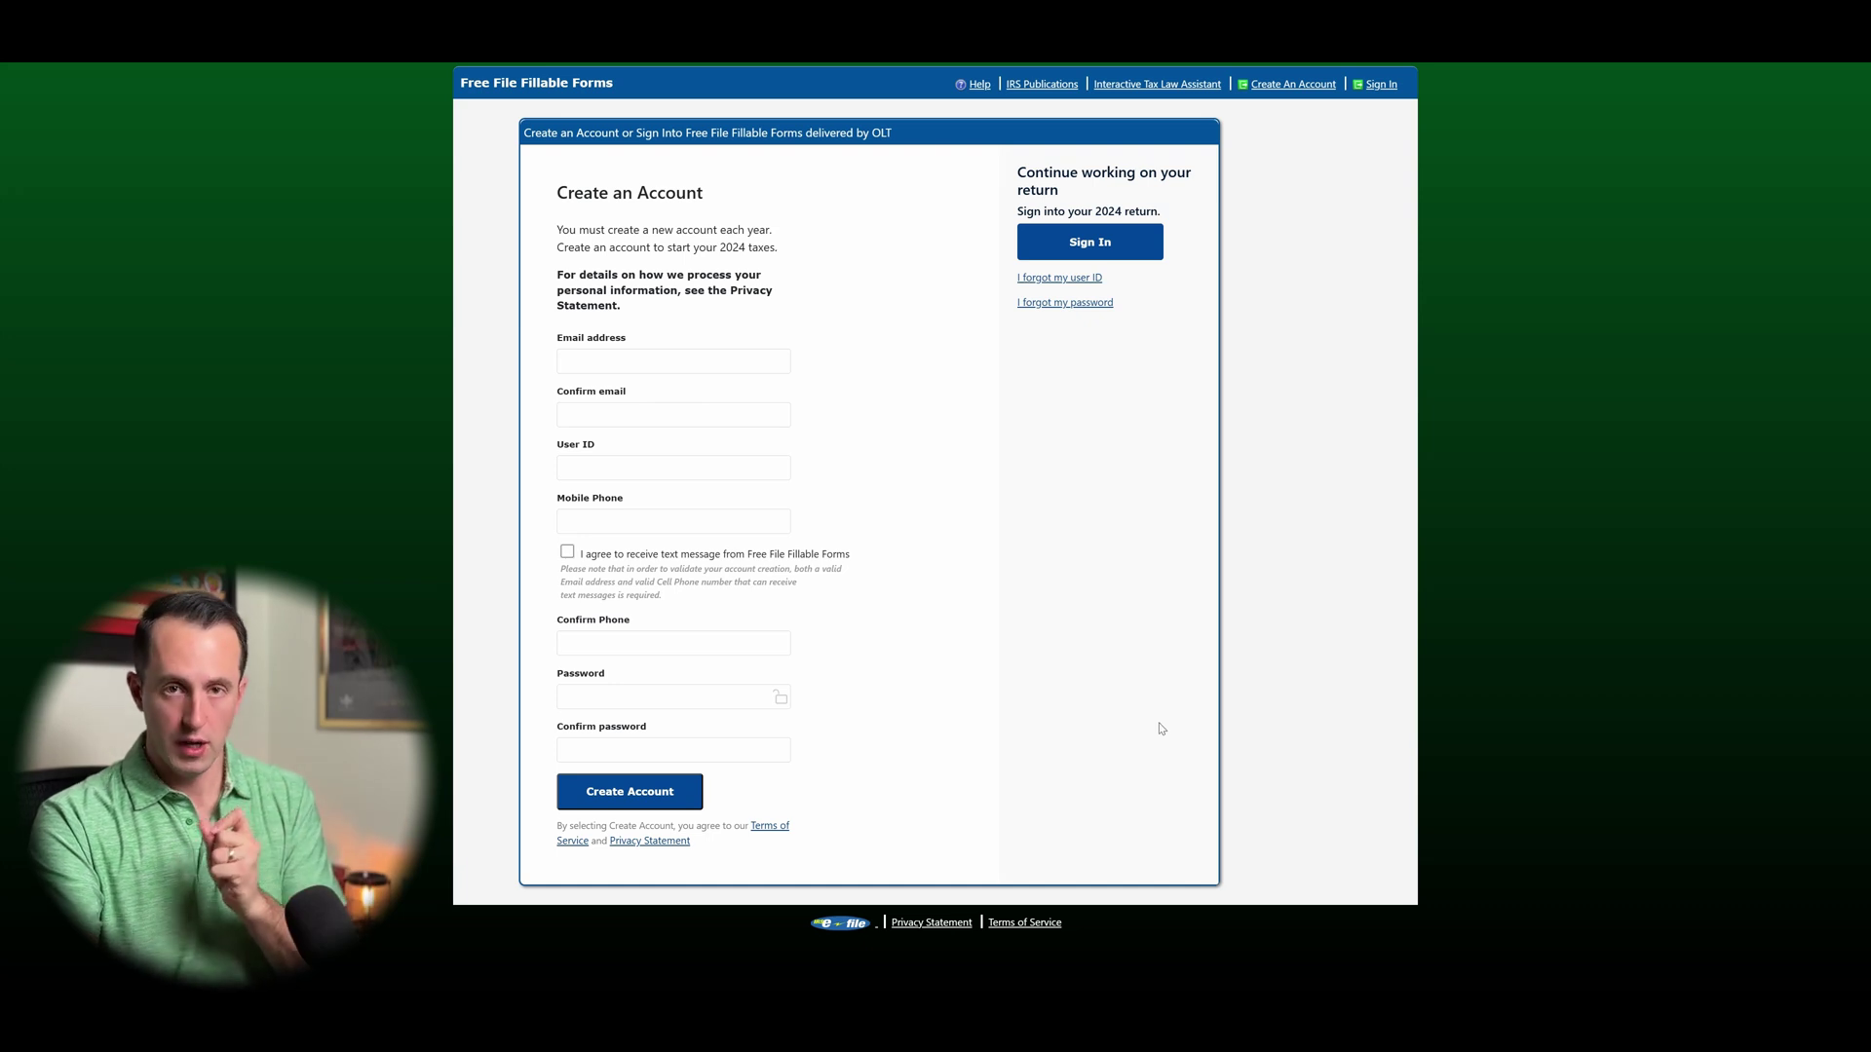
click(1072, 246)
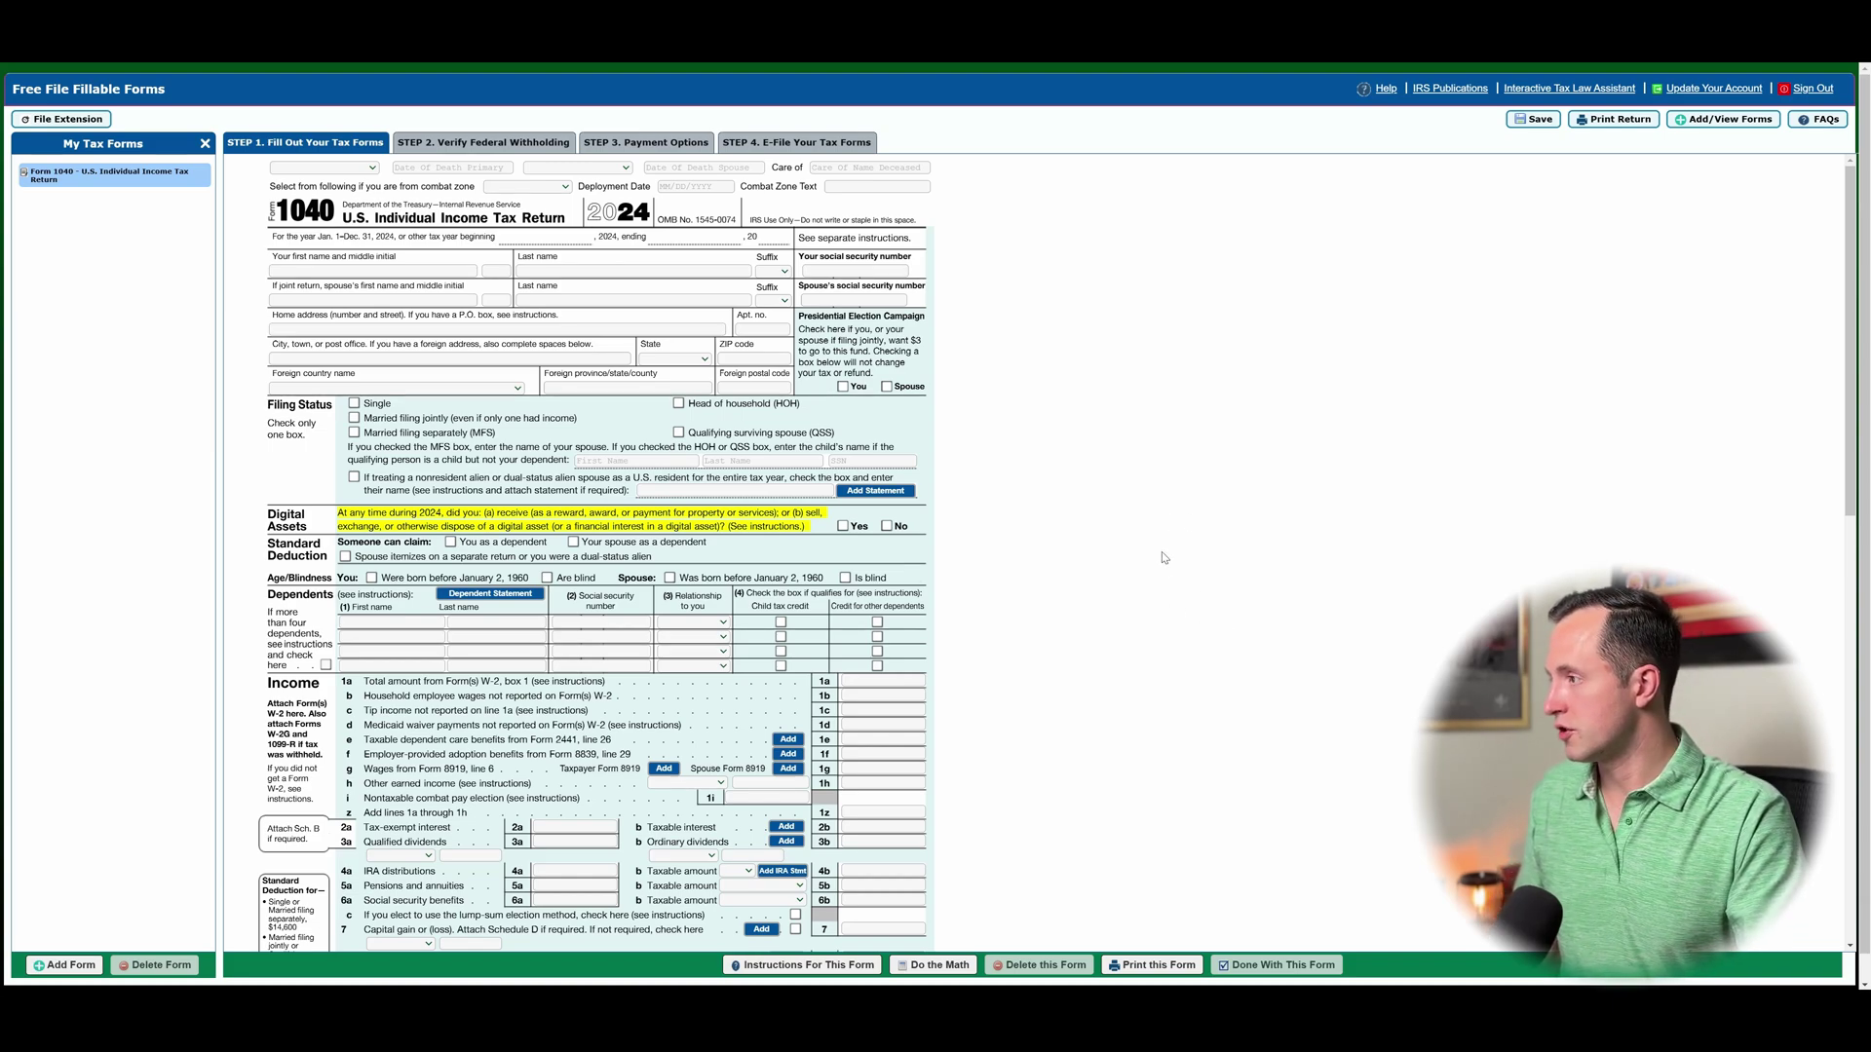
scroll(1161, 551, down, 15)
scroll(1177, 656, up, 15)
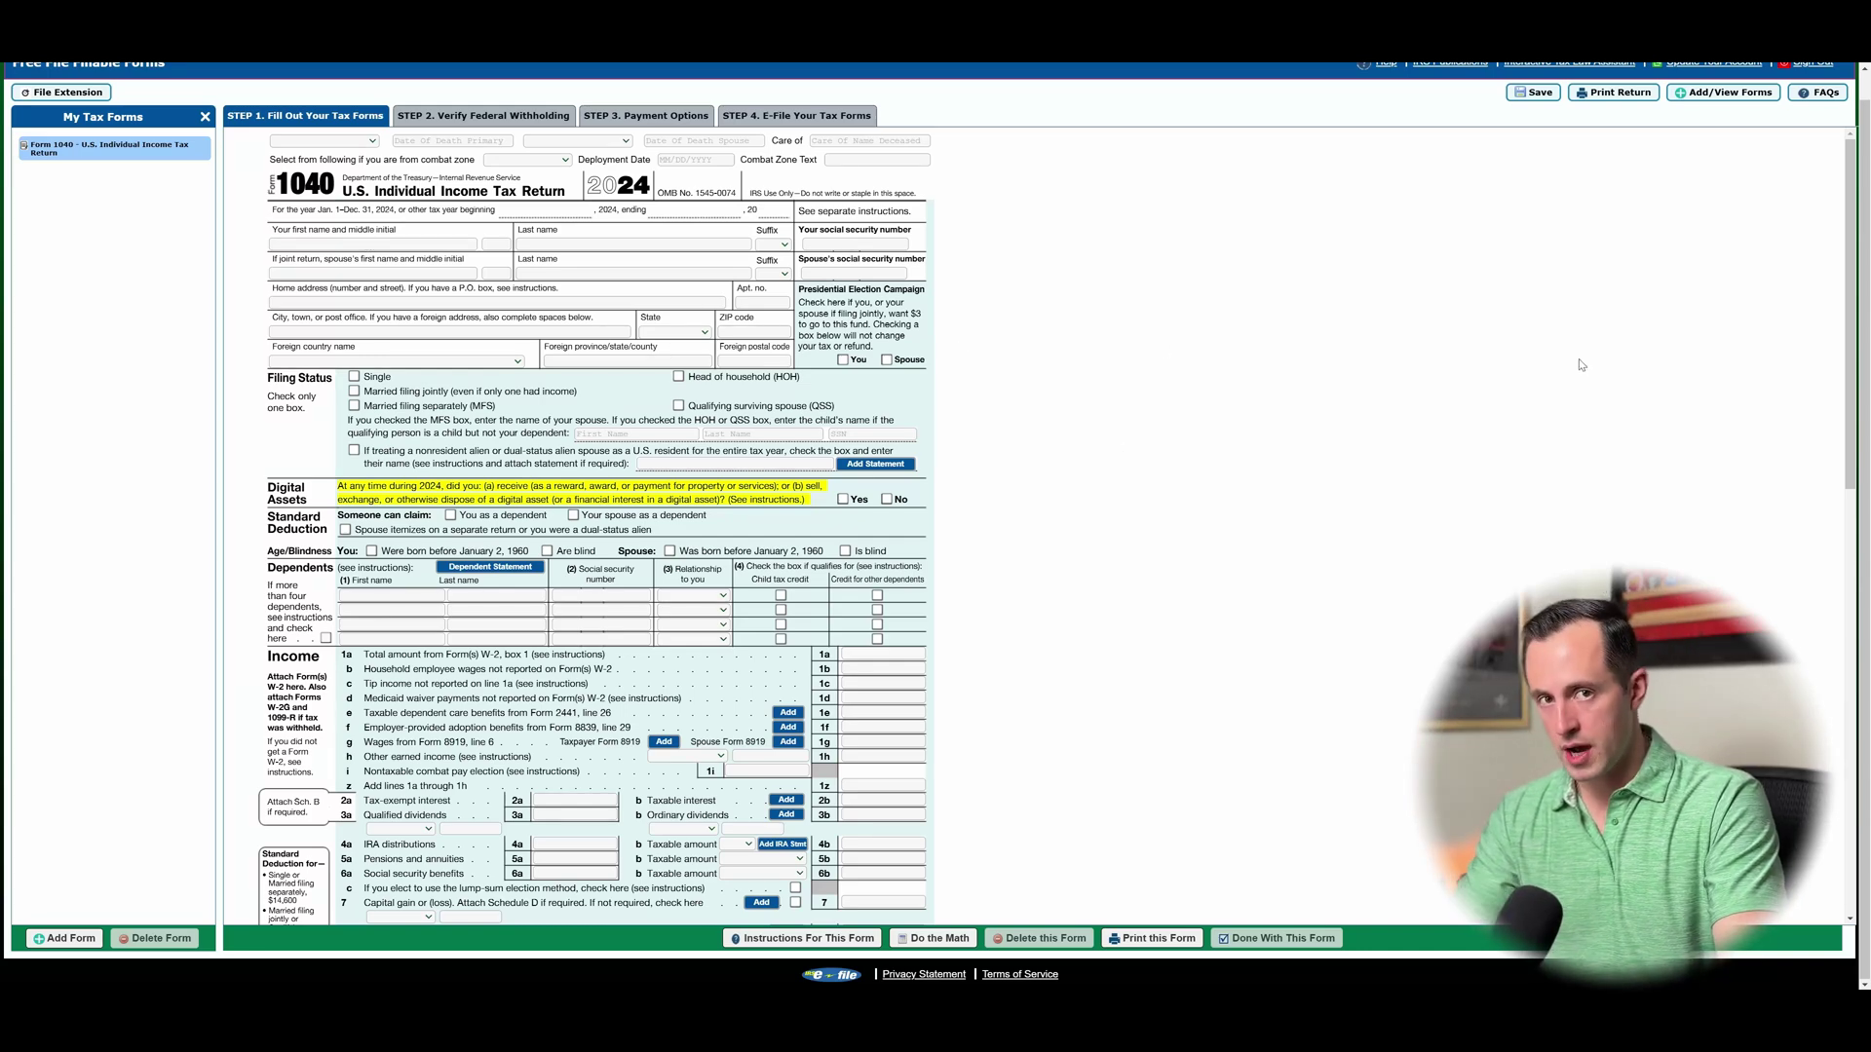
scroll(1014, 551, down, 3)
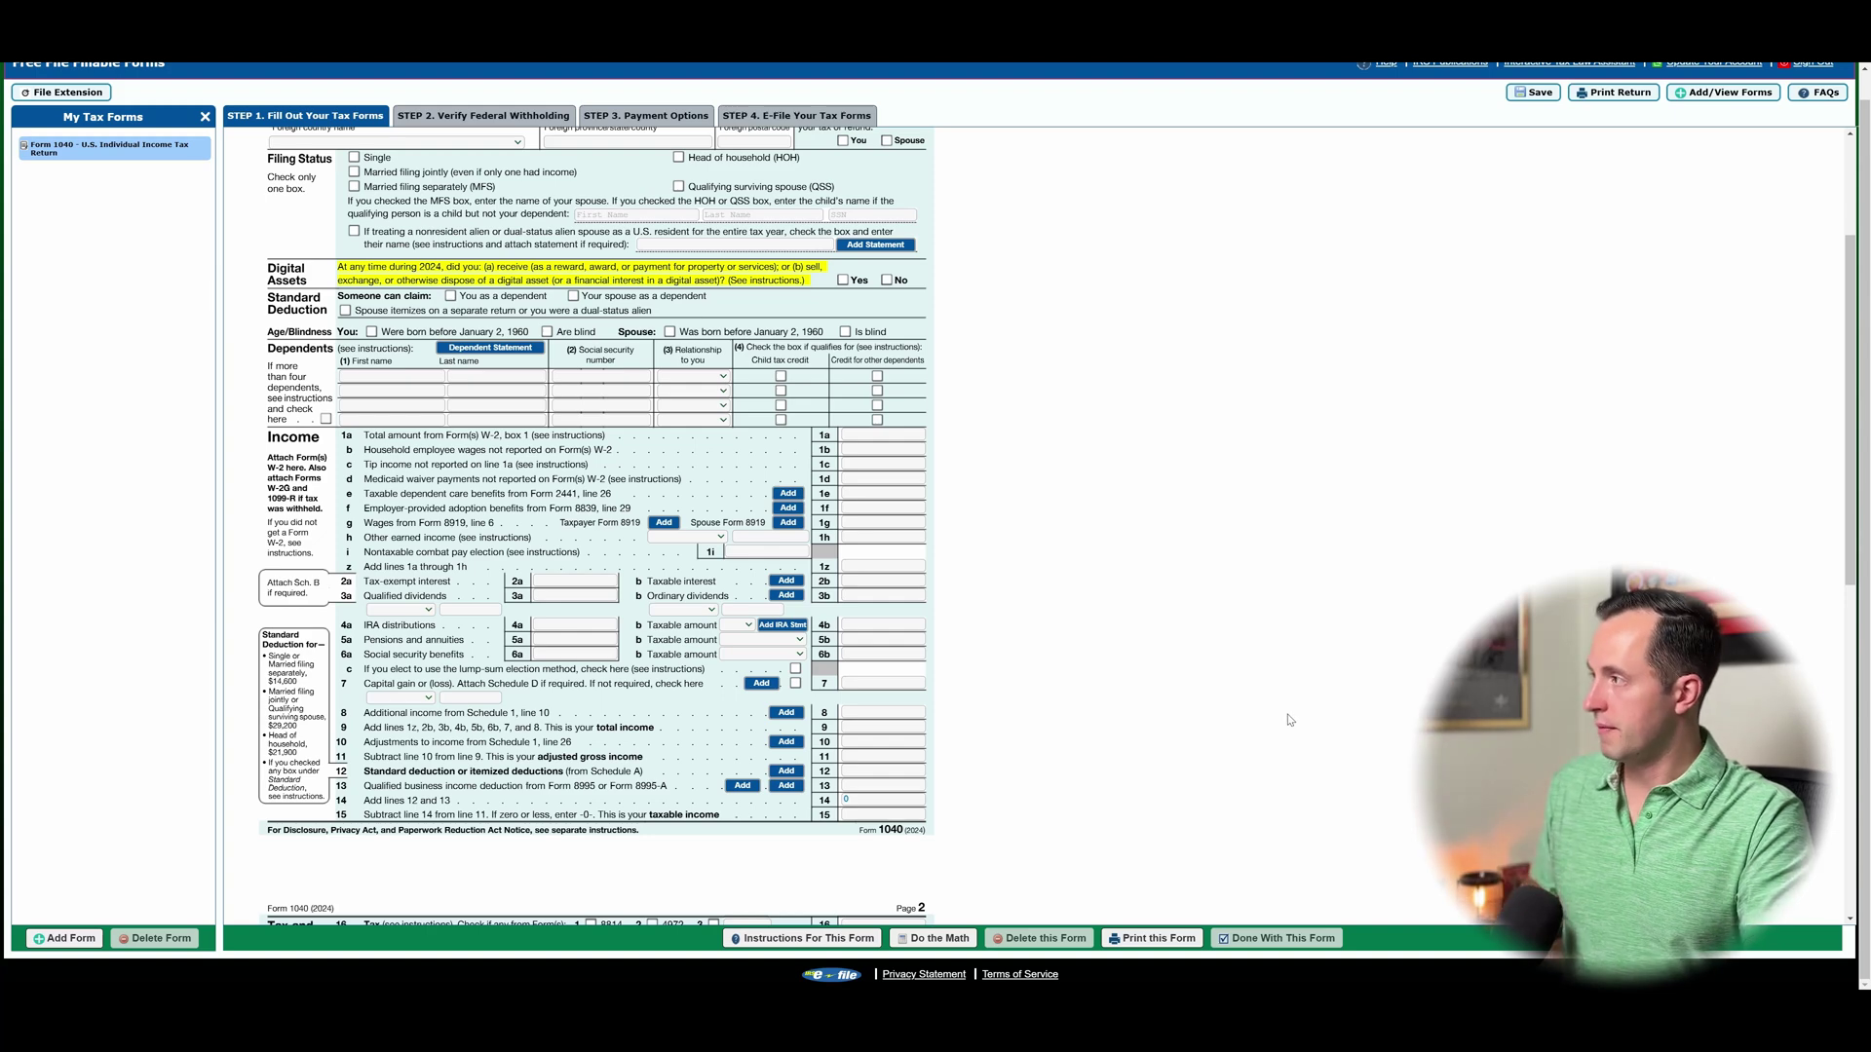
click(482, 115)
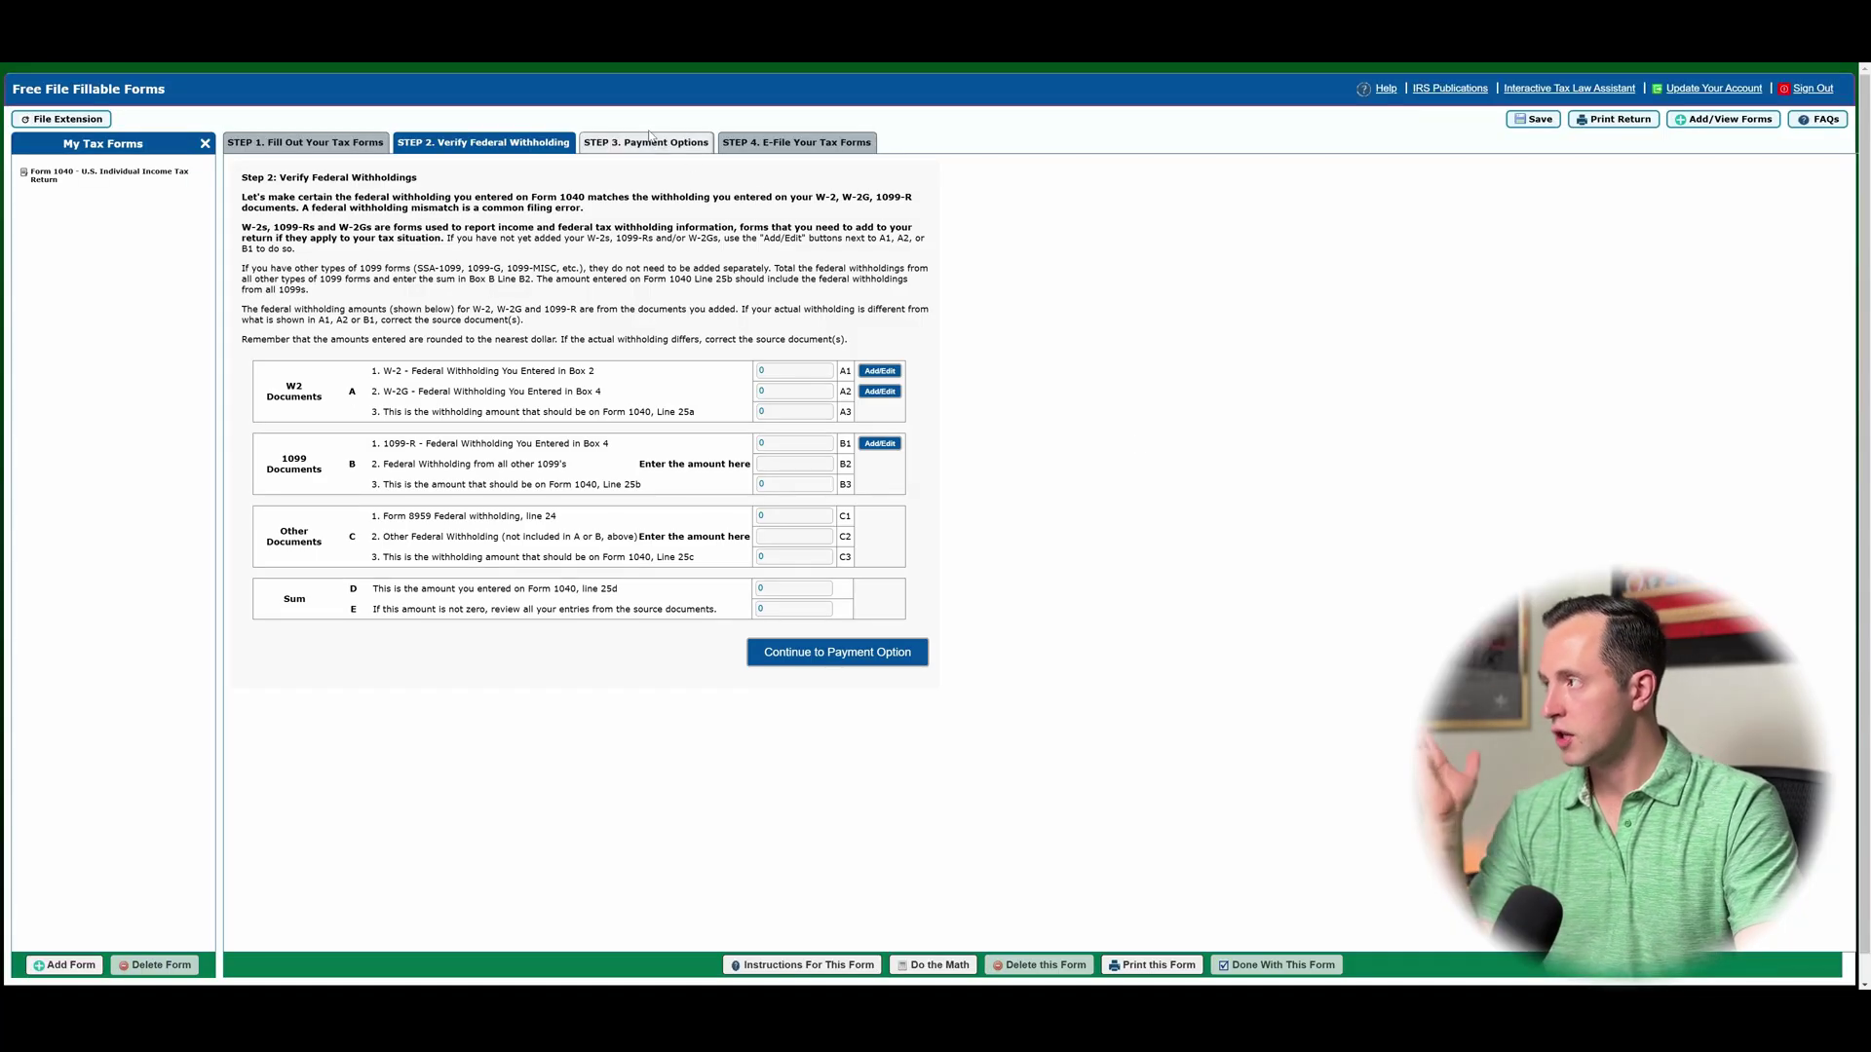
click(646, 142)
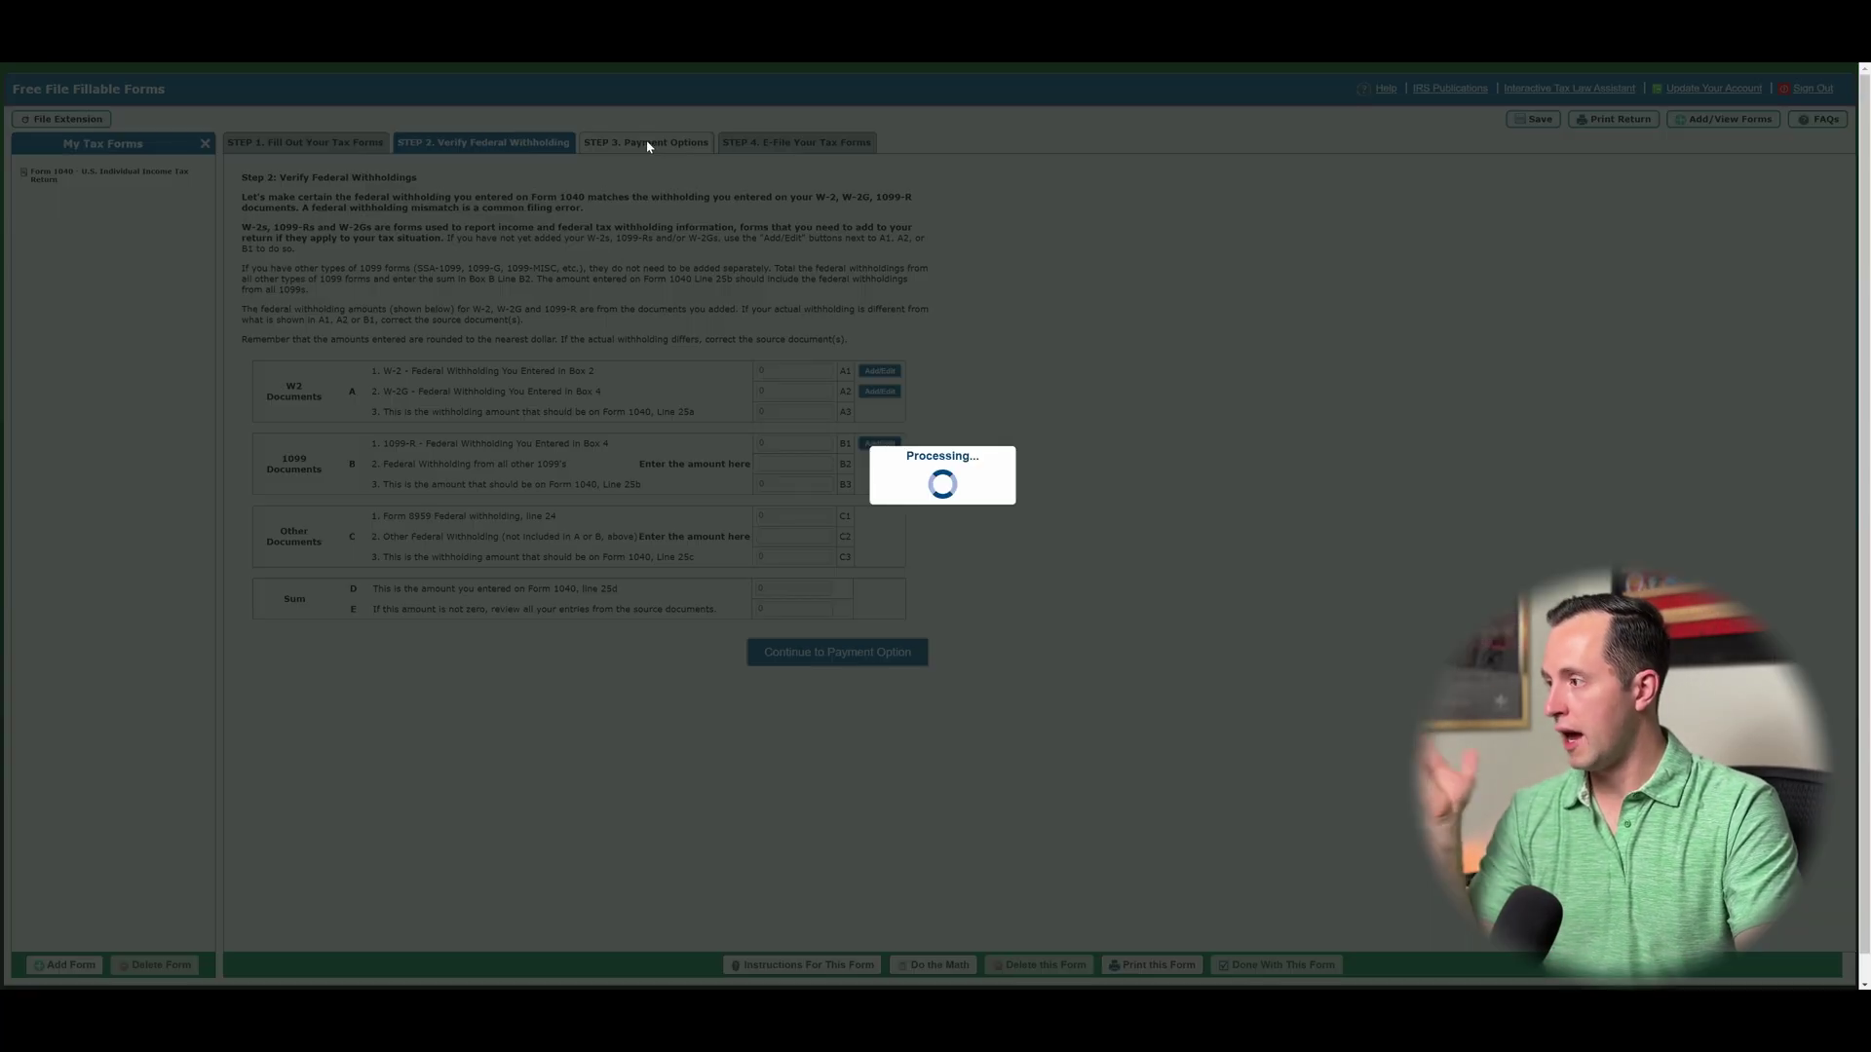
click(796, 142)
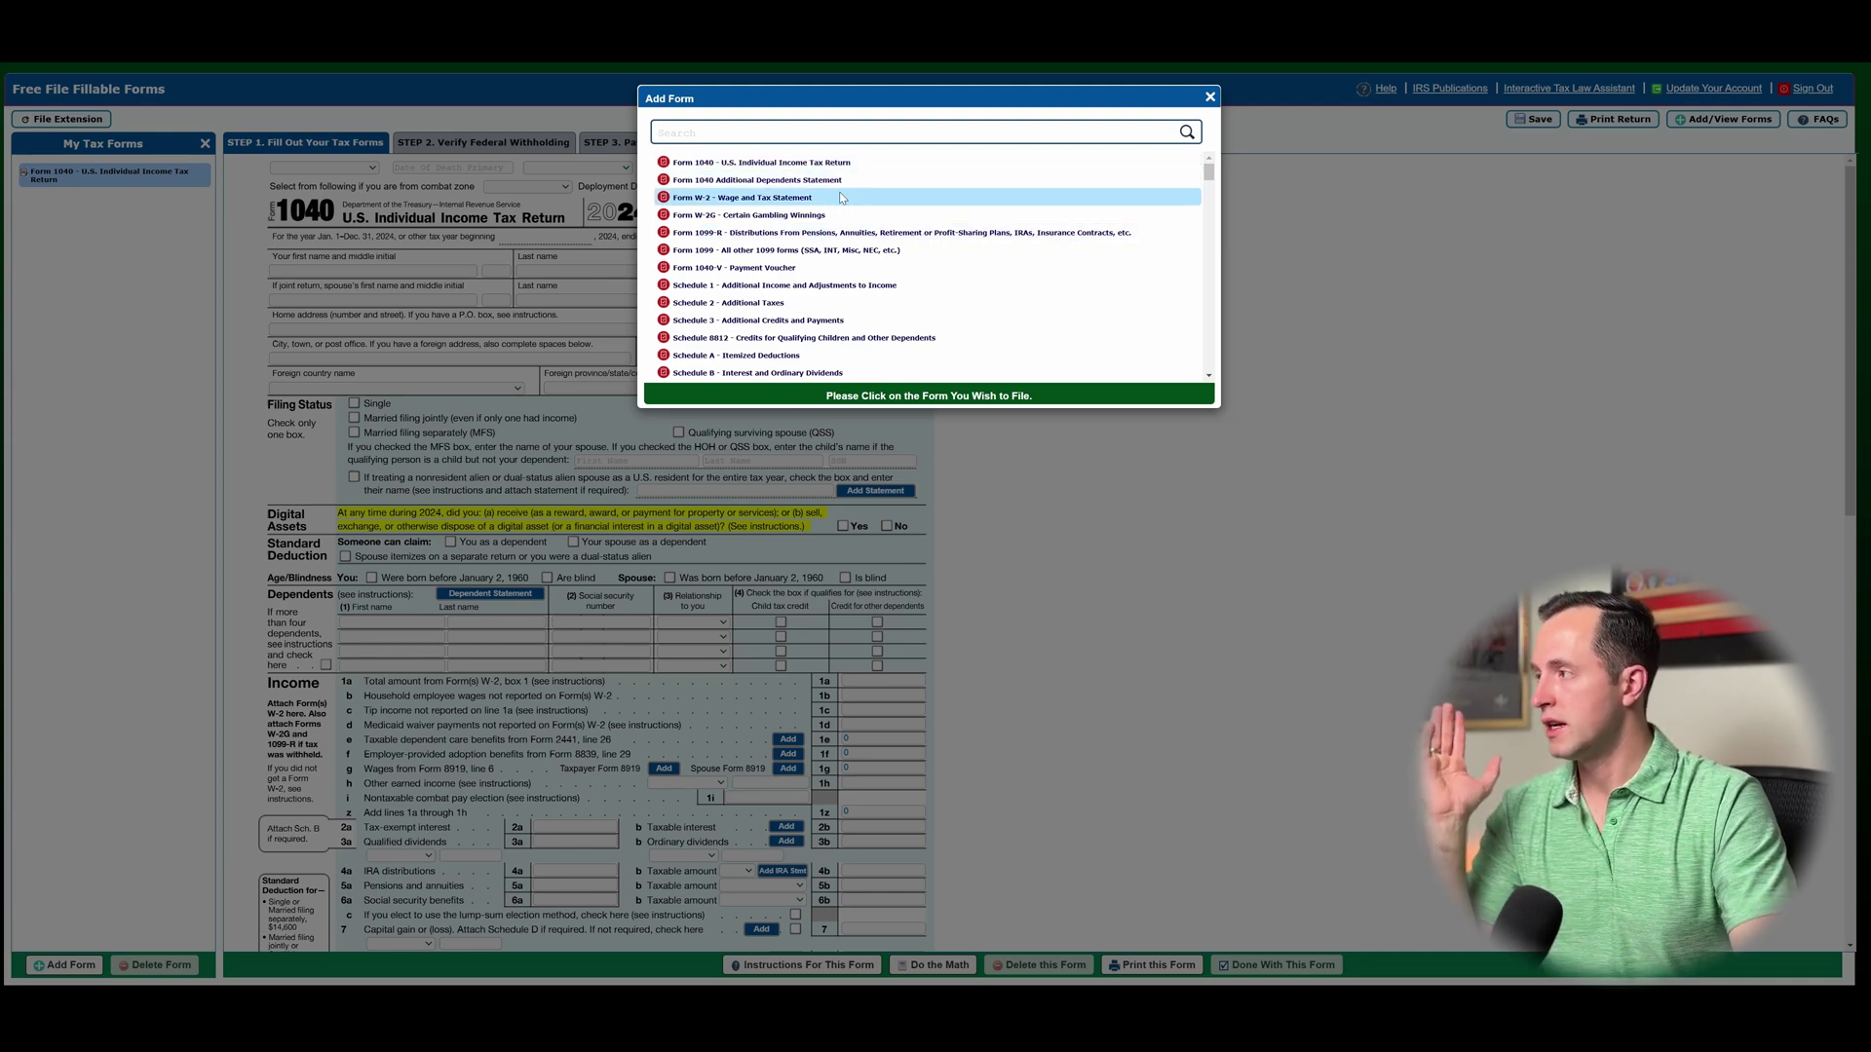
Scroll the Add Form list and choose Schedule A - Itemized Deductions.
scroll(848, 224, down, 8)
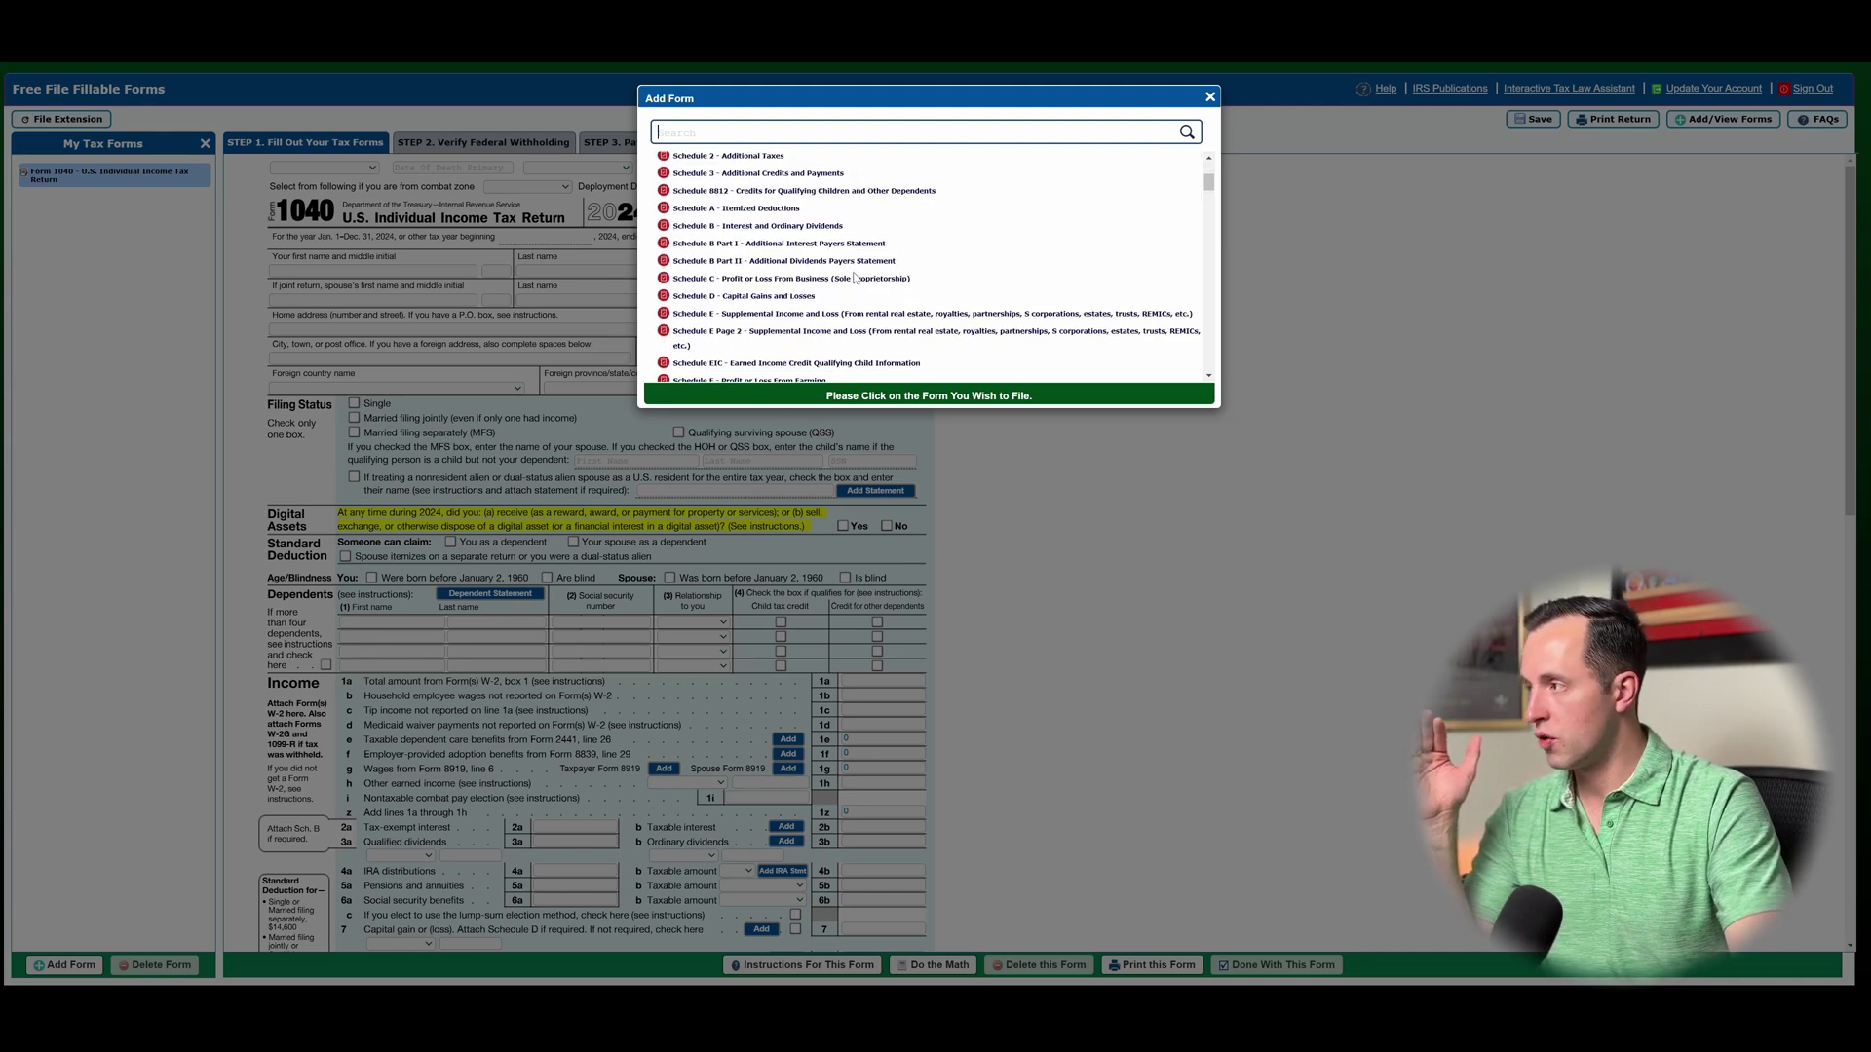
scroll(1199, 288, down, 5)
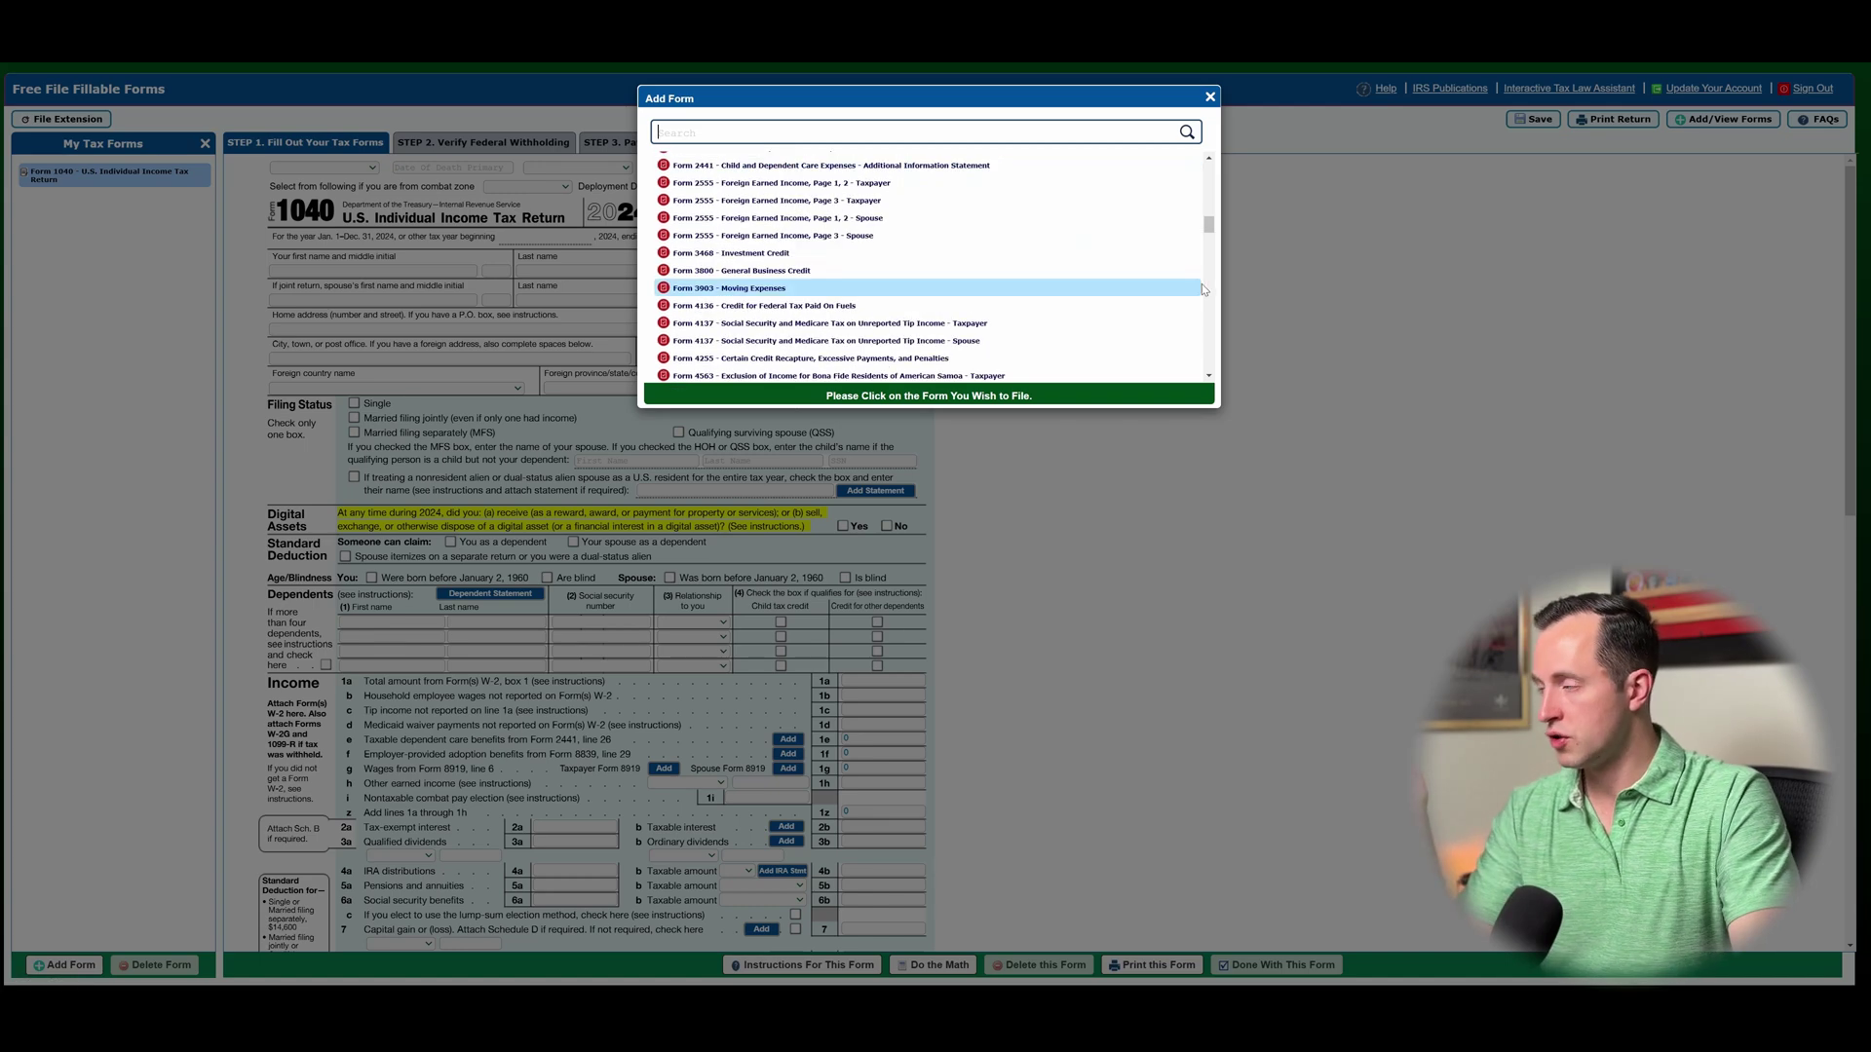
scroll(1202, 284, down, 8)
scroll(915, 232, down, 8)
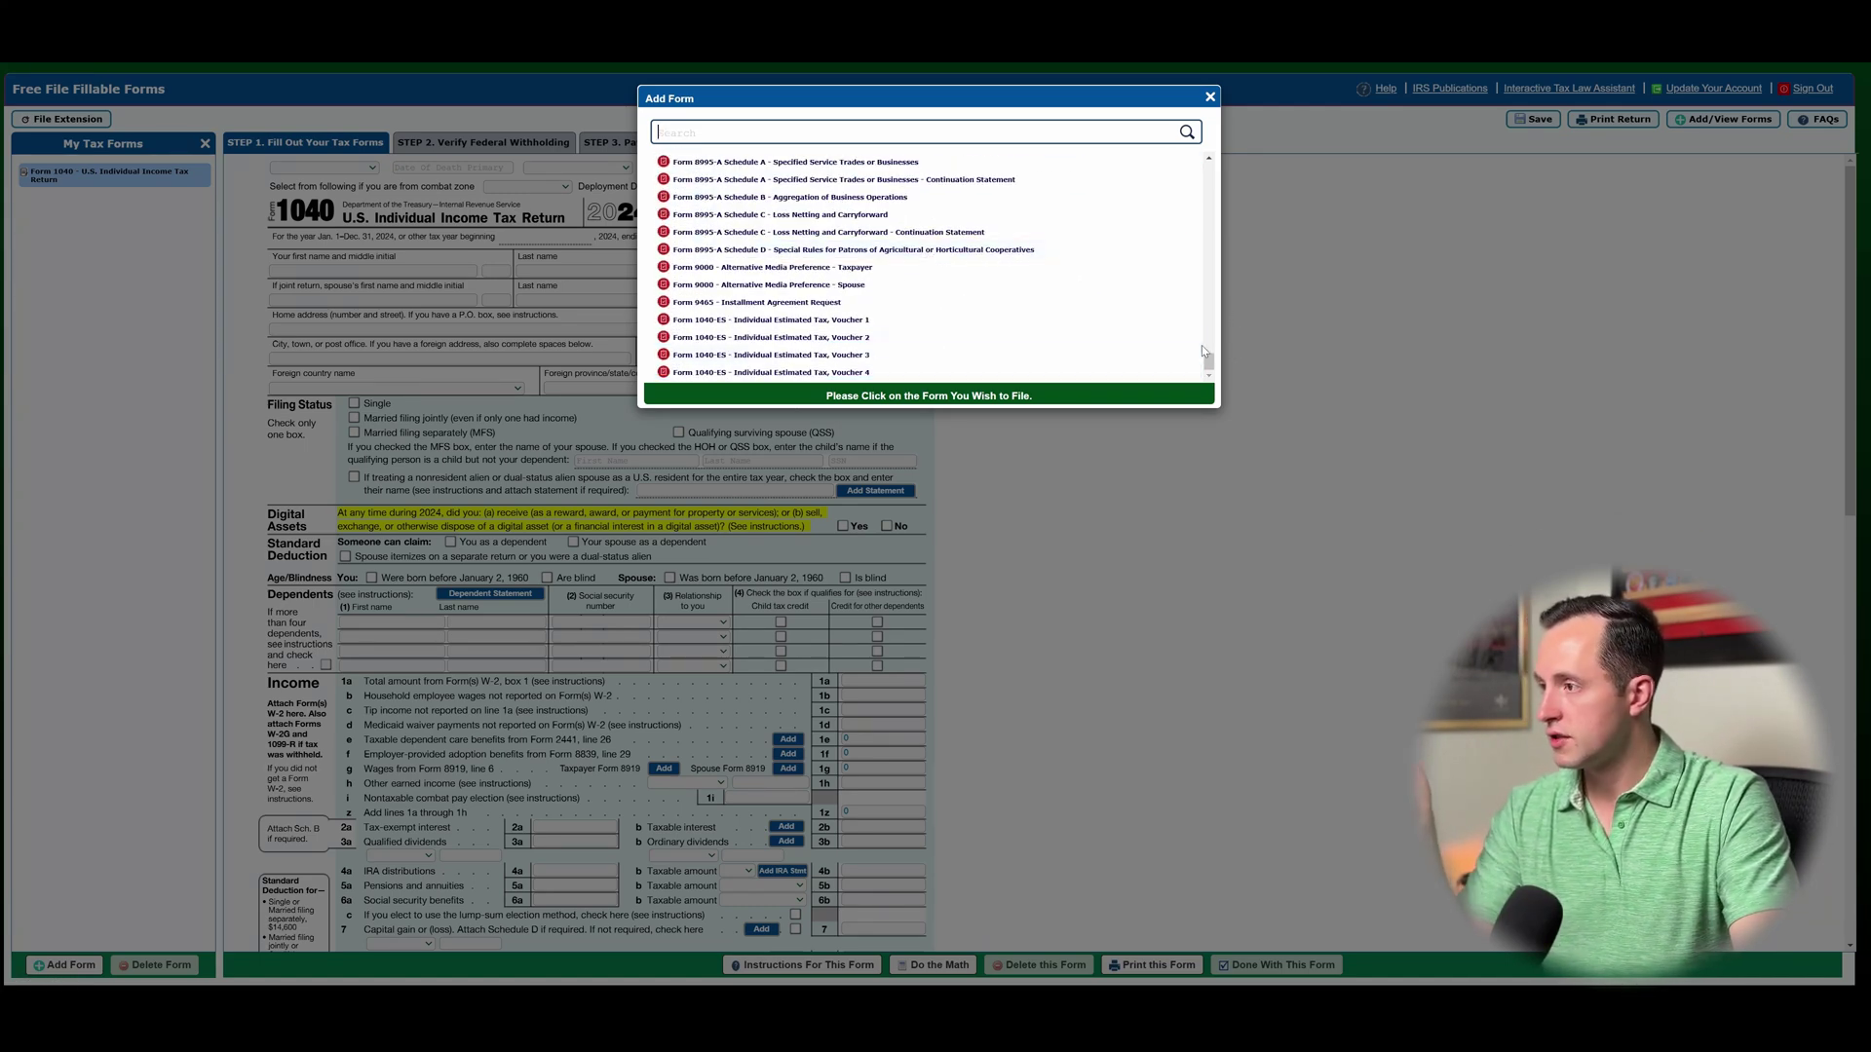
drag(1208, 360, 1142, 167)
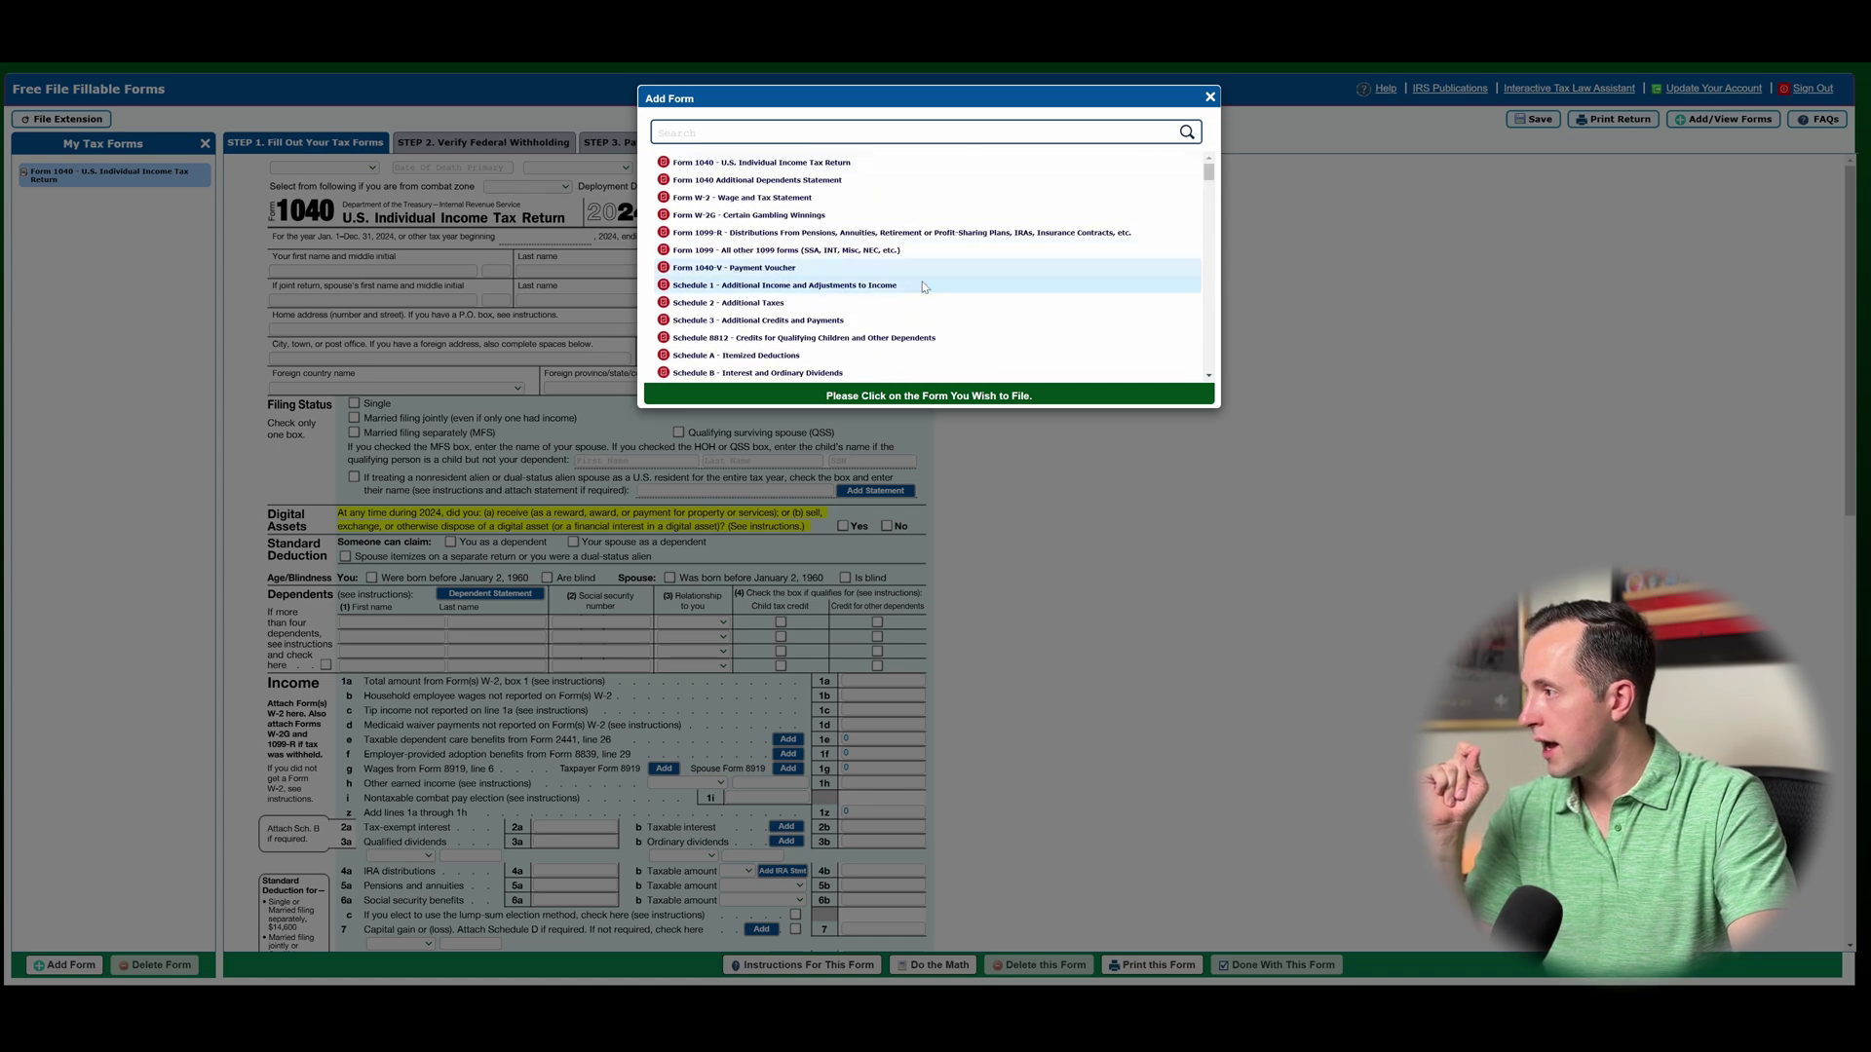
scroll(877, 282, down, 1)
click(797, 283)
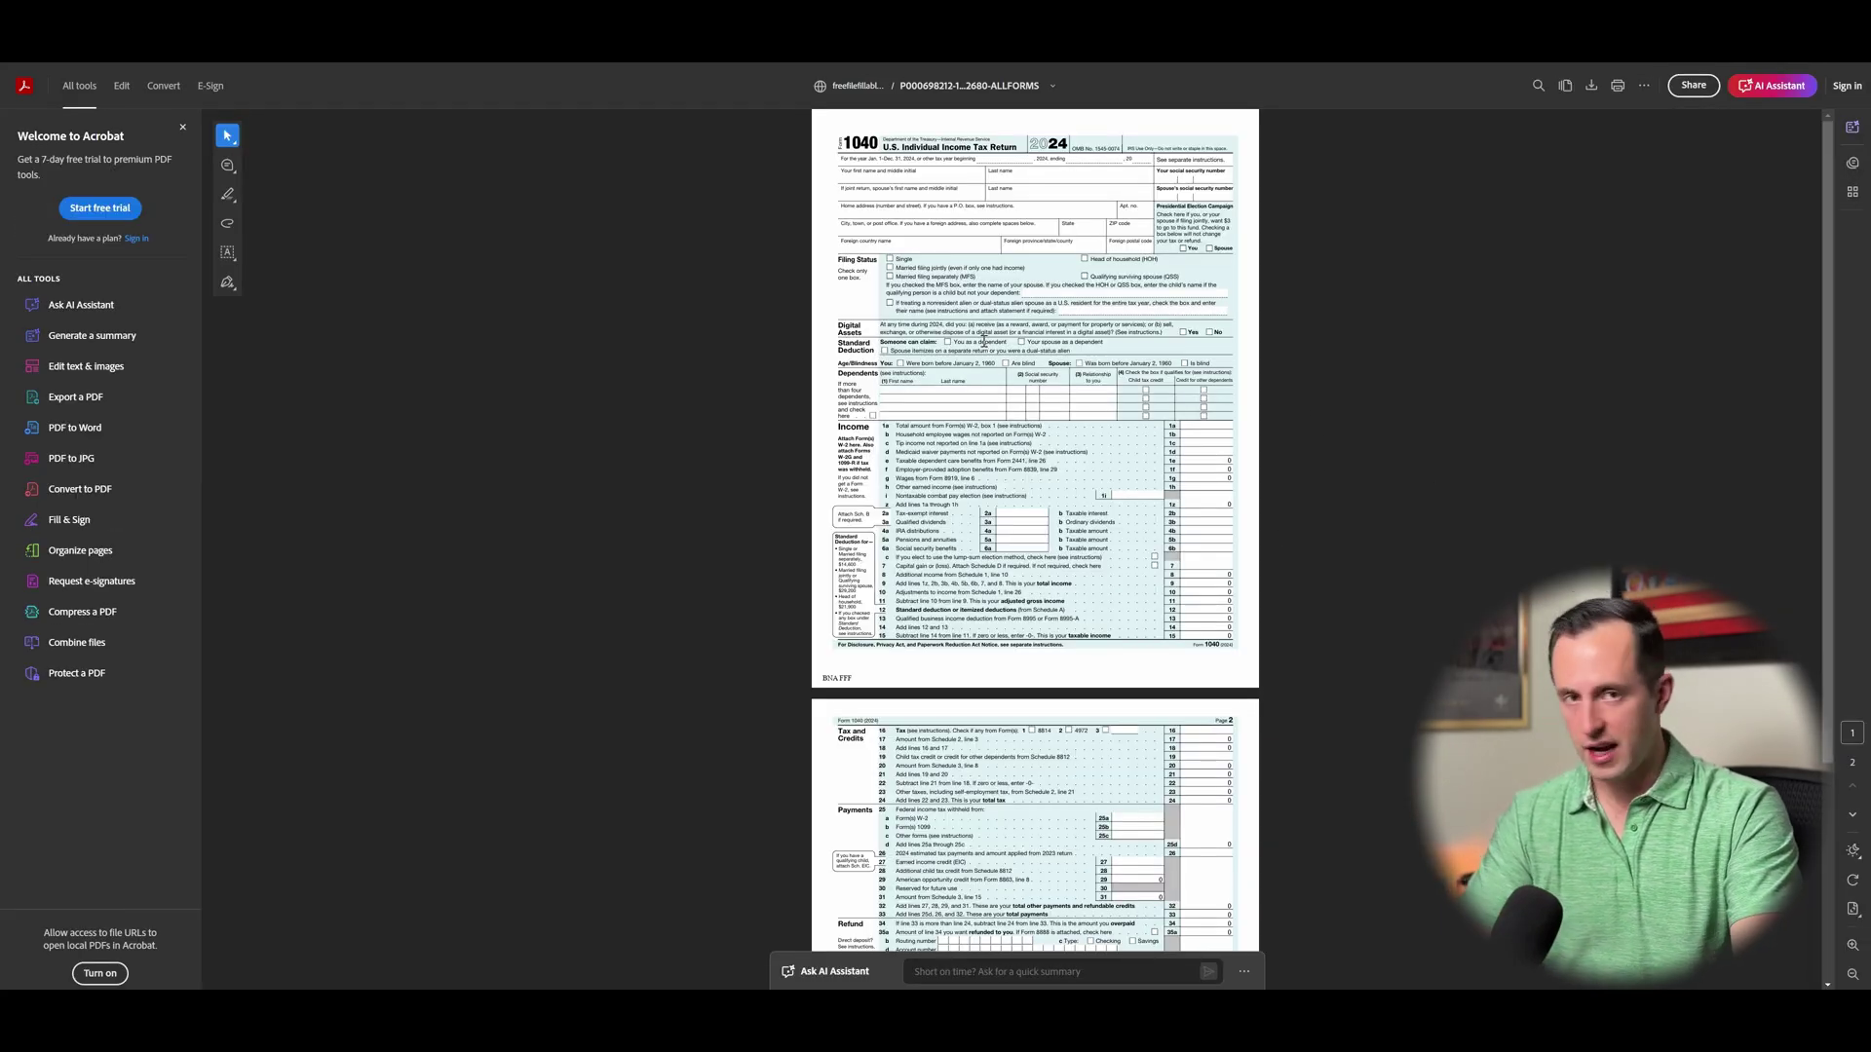
Scroll through the printed Form 1040 return PDF in Acrobat.
scroll(984, 341, down, 3)
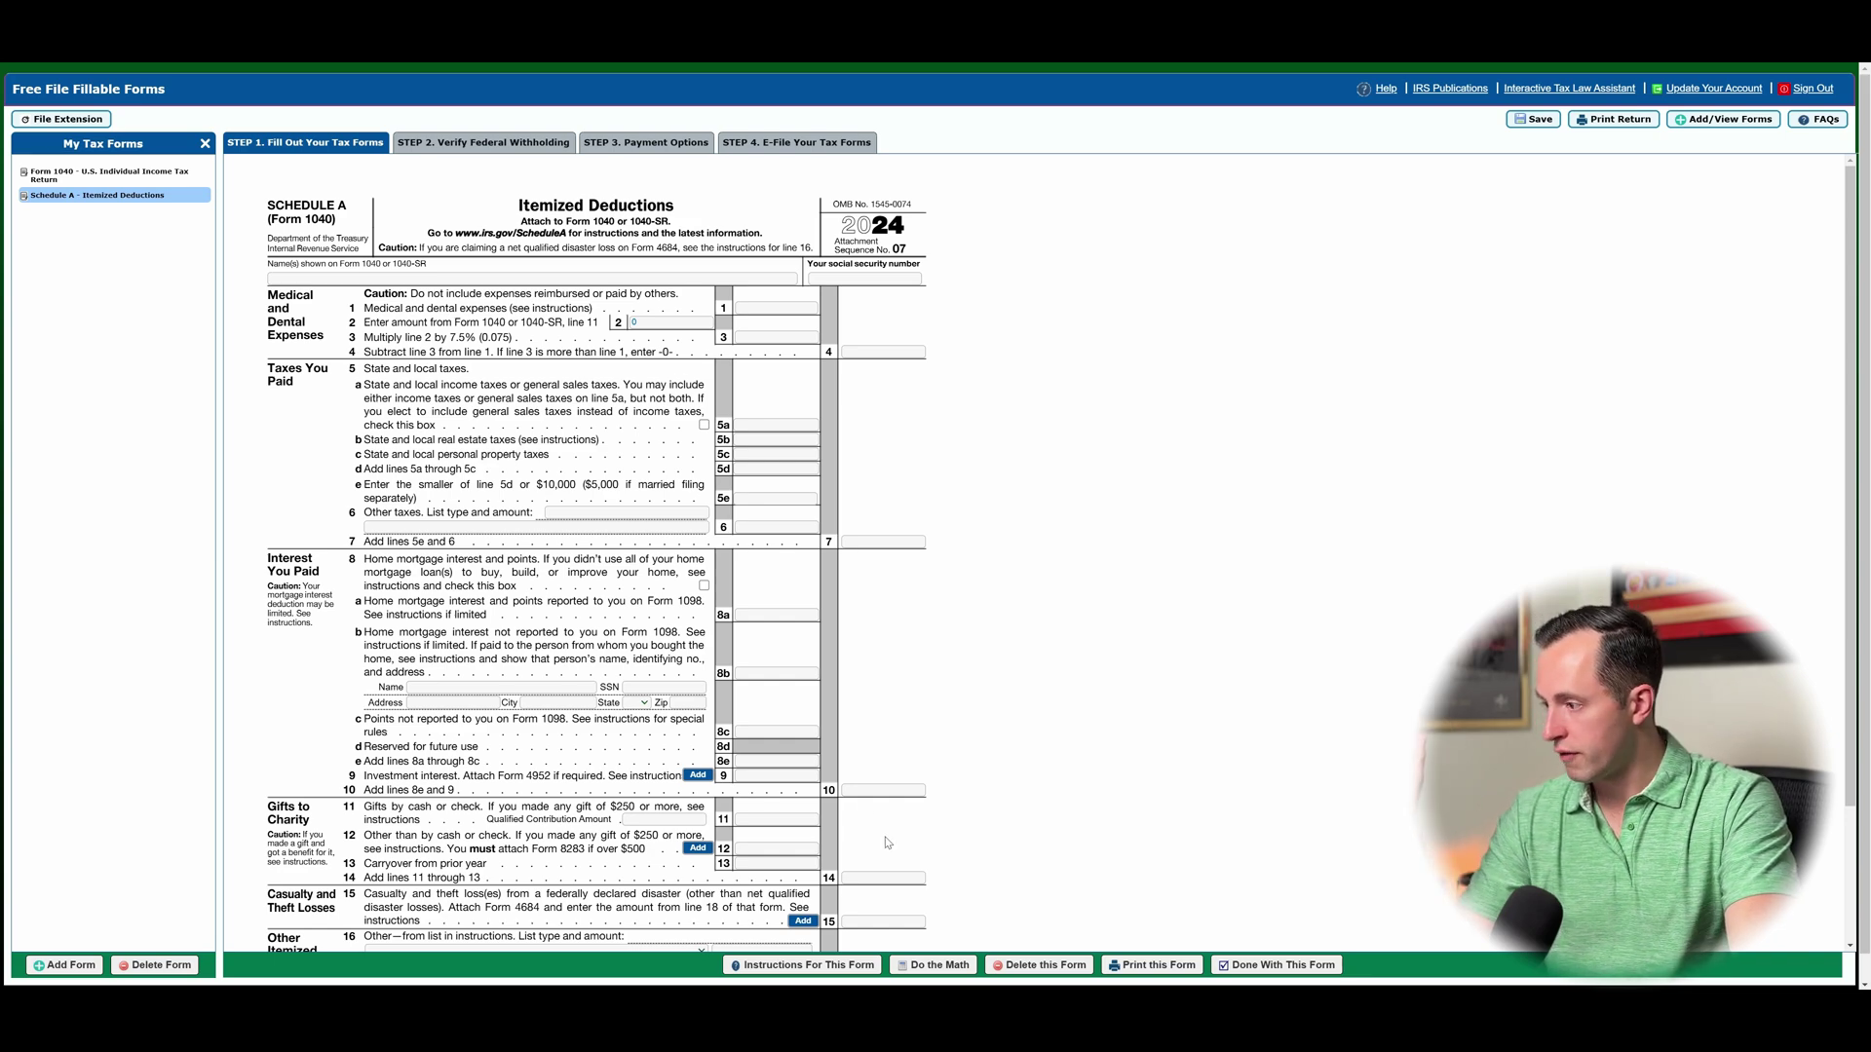
scroll(701, 422, down, 2)
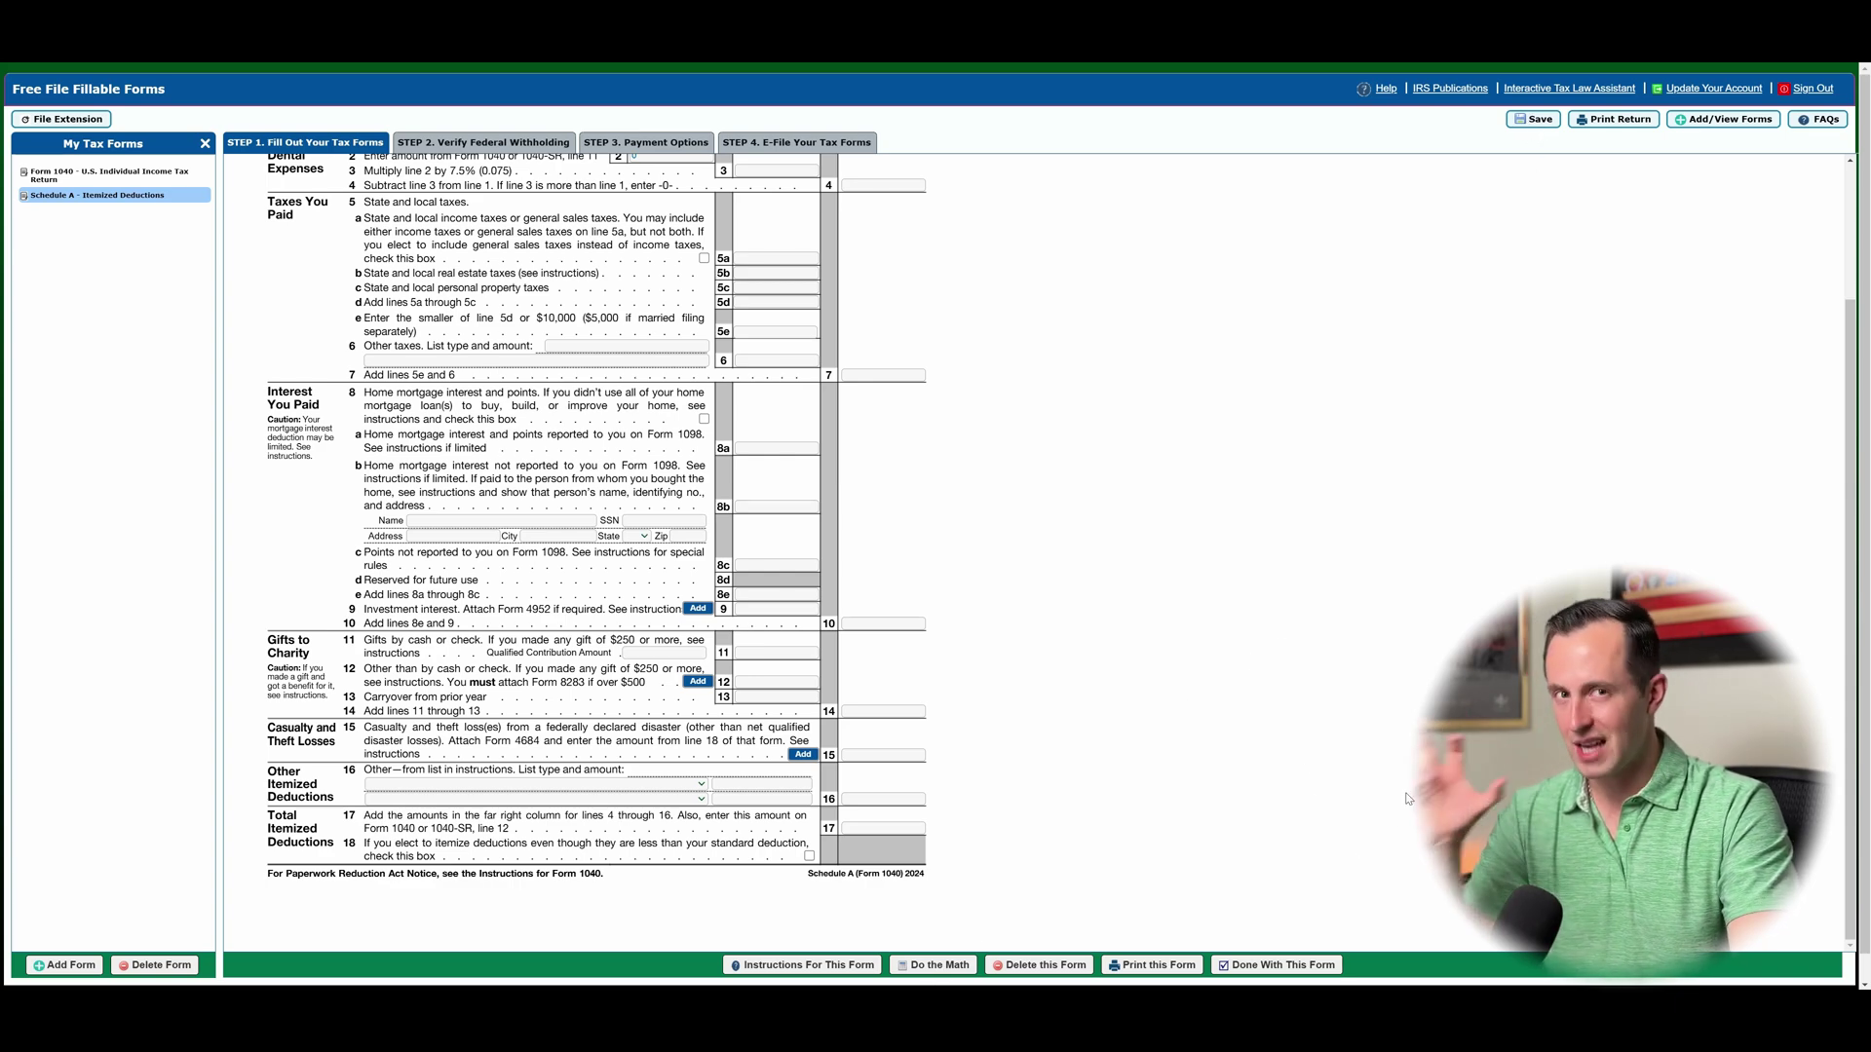
scroll(1395, 774, up, 3)
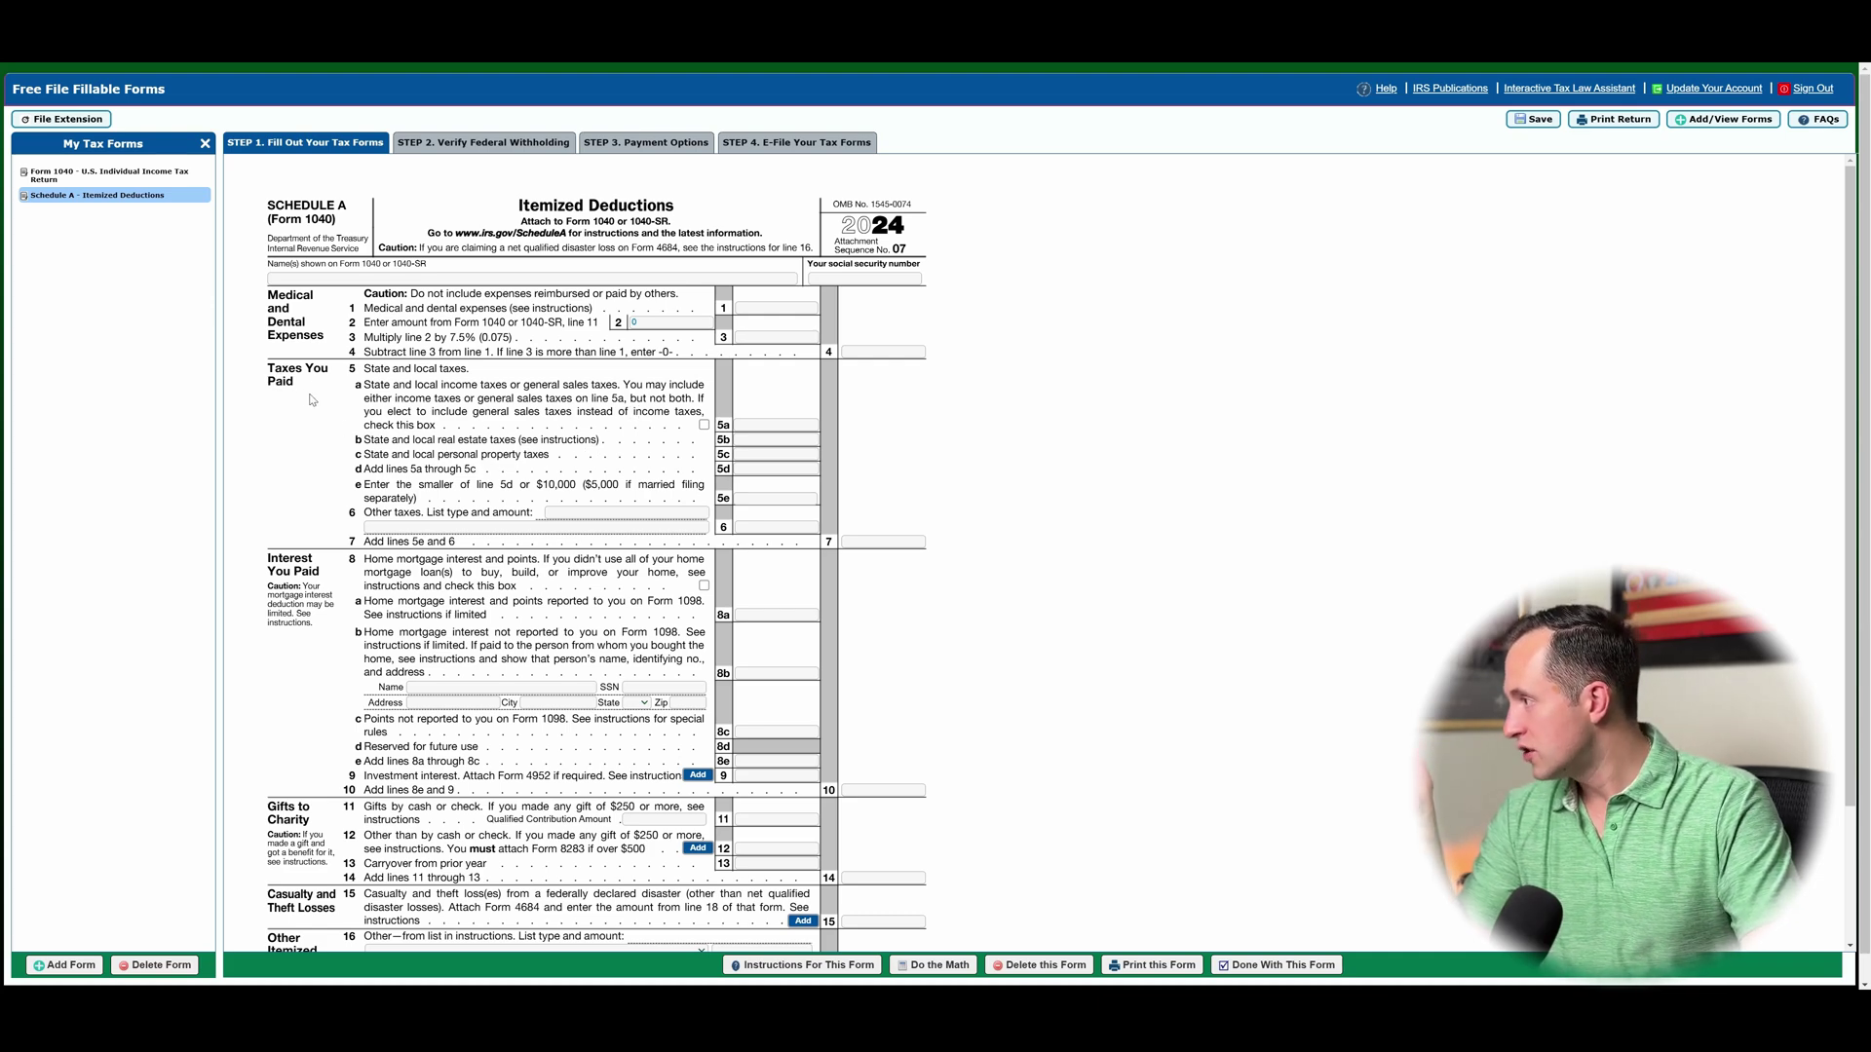
drag(356, 447, 500, 440)
click(579, 443)
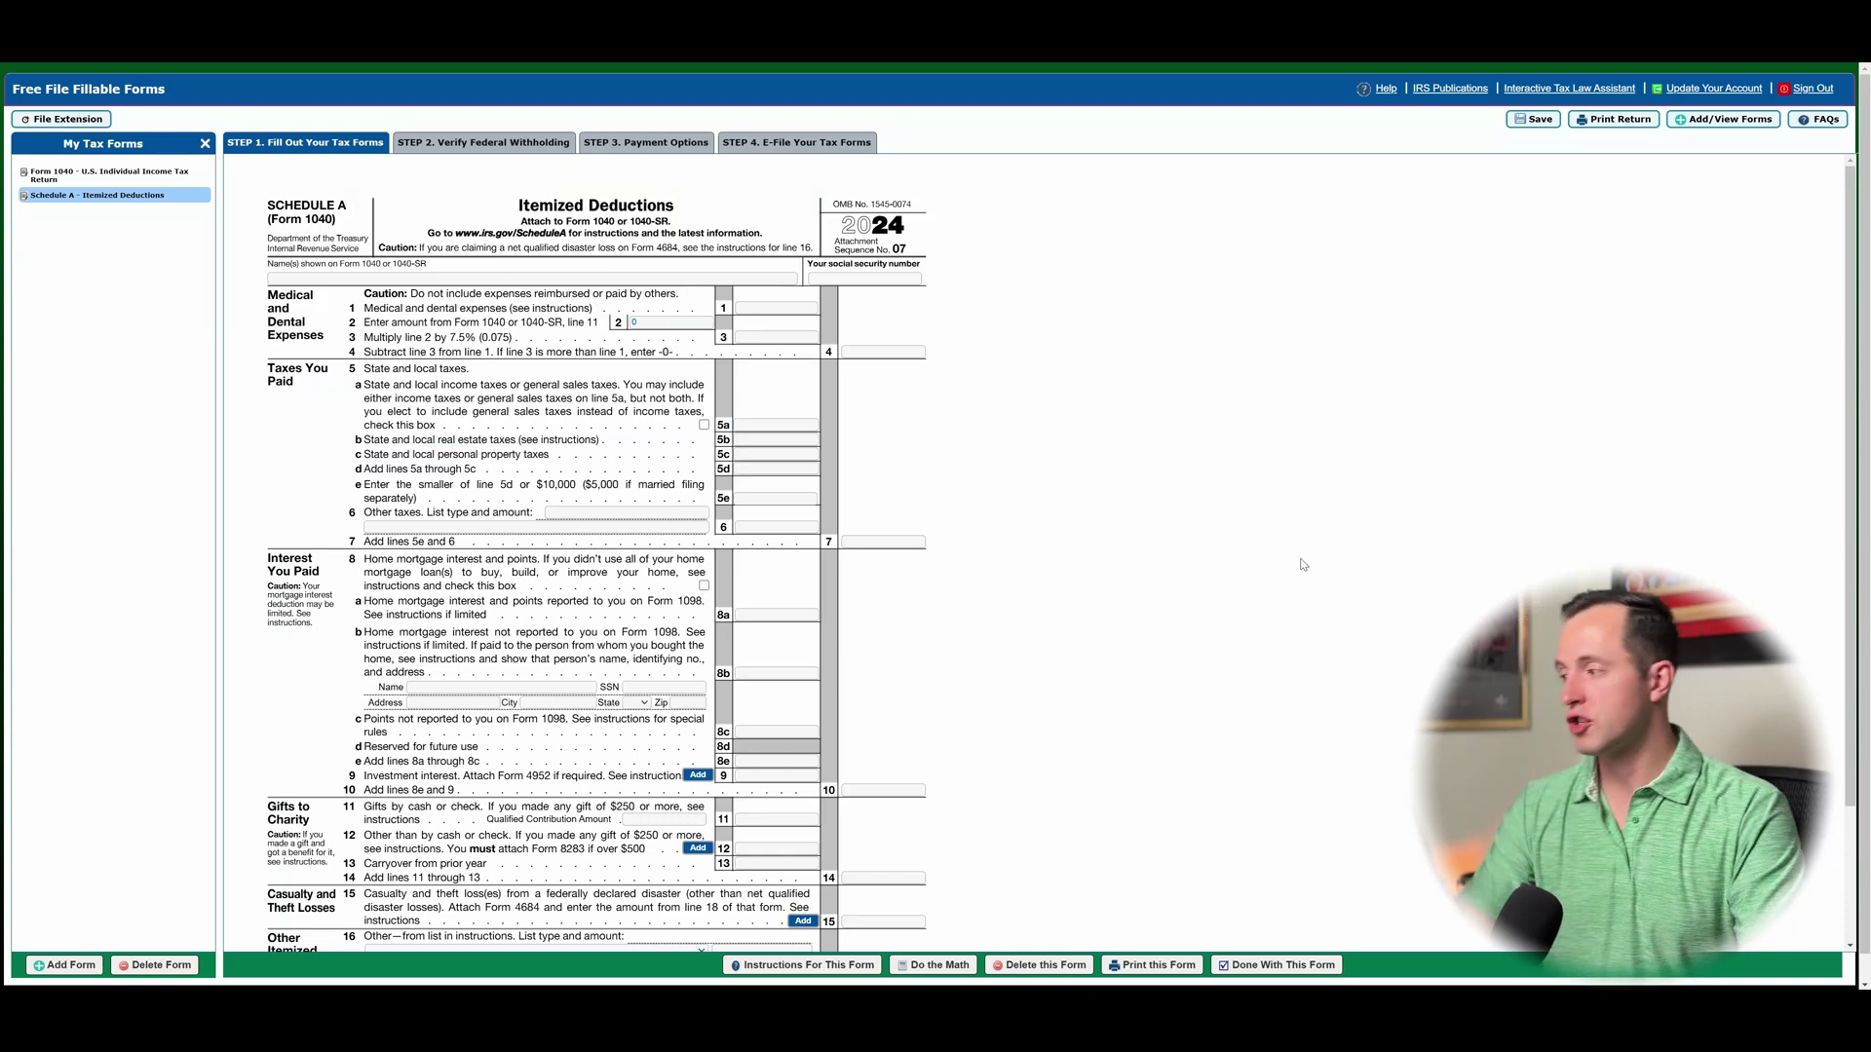